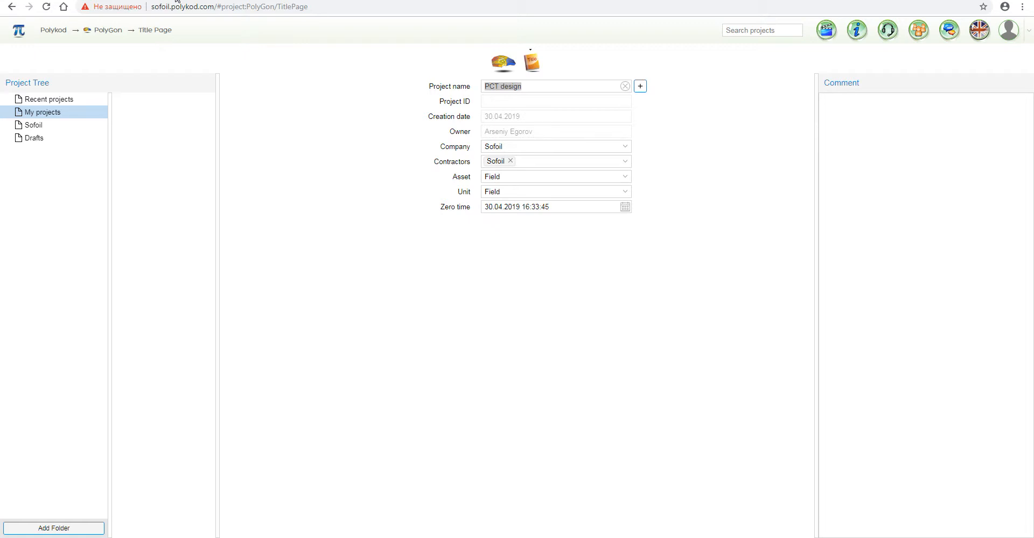
Create a new project named PCT design
left_click(408, 149)
left_click(537, 86)
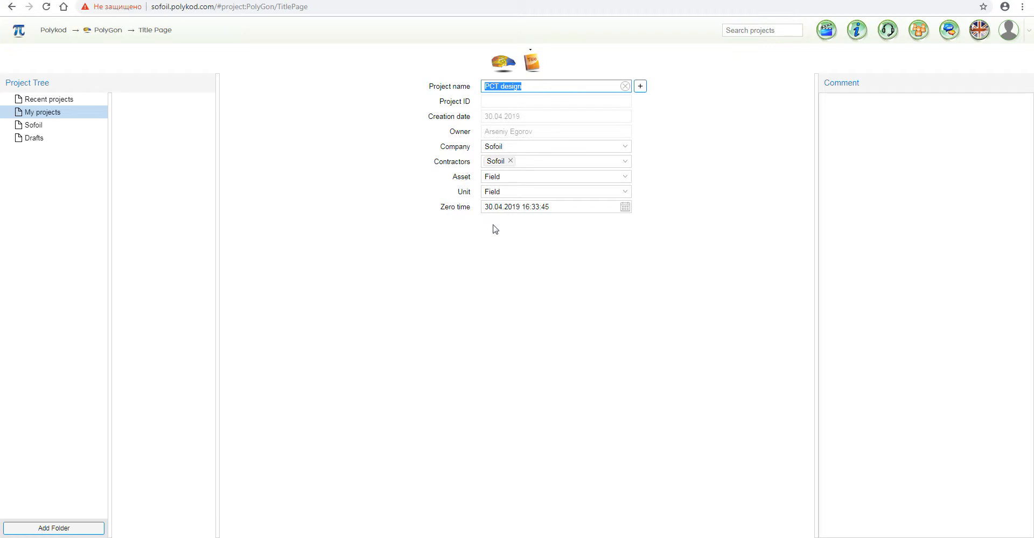
left_click(641, 88)
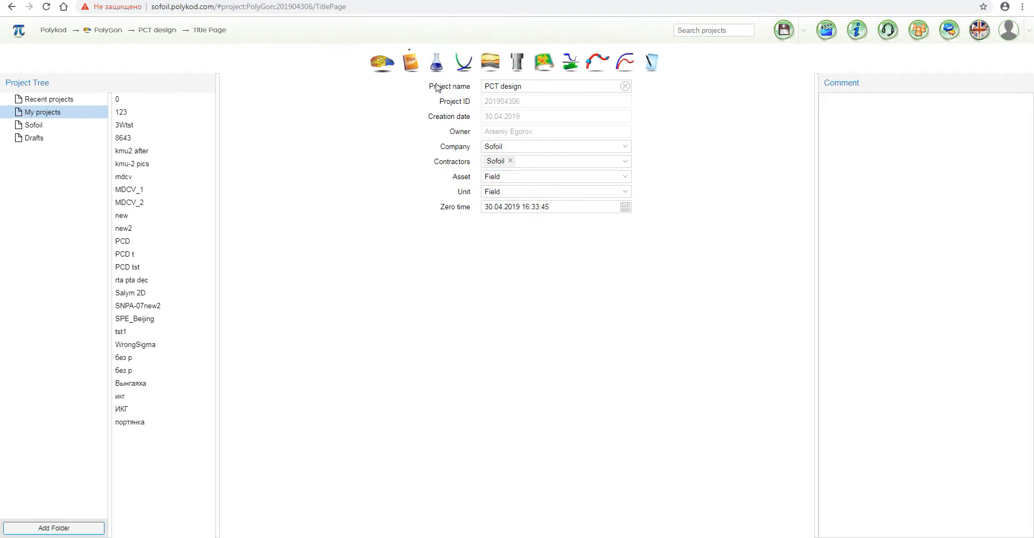
Open the project's PVT model and select SimplePVT as the fluid type for PVT Region 01
left_click(436, 62)
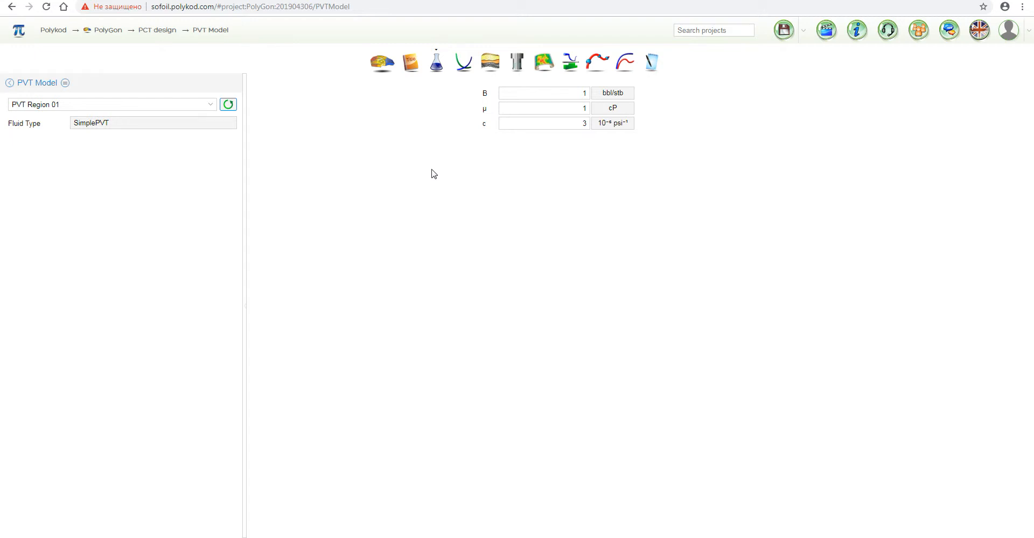
left_click(192, 127)
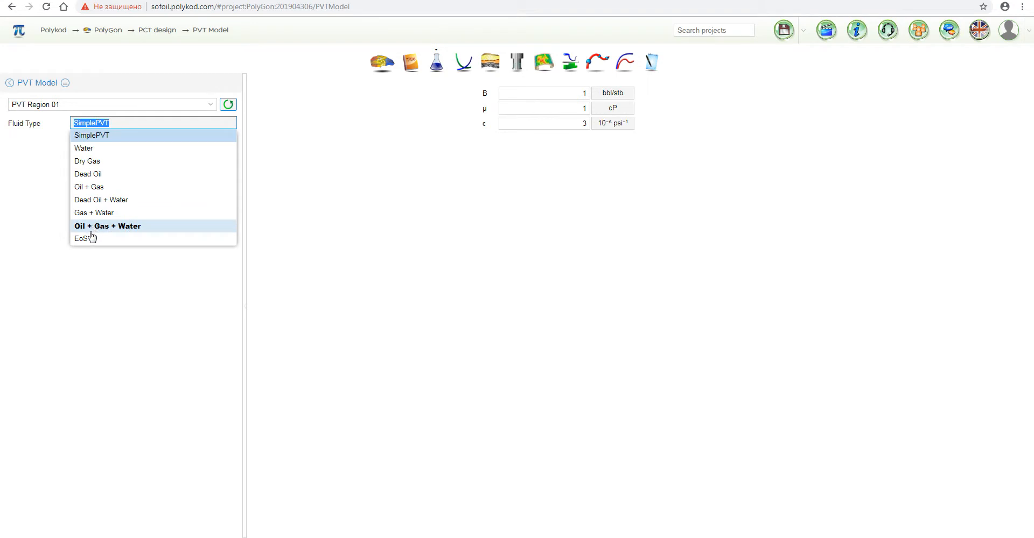
left_click(108, 138)
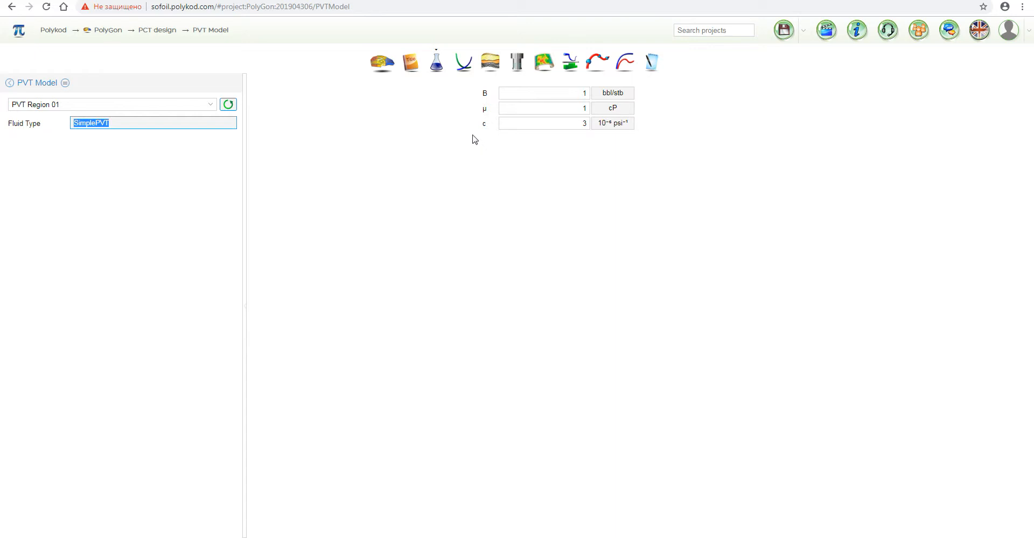
mouse_move(487, 96)
mouse_move(486, 113)
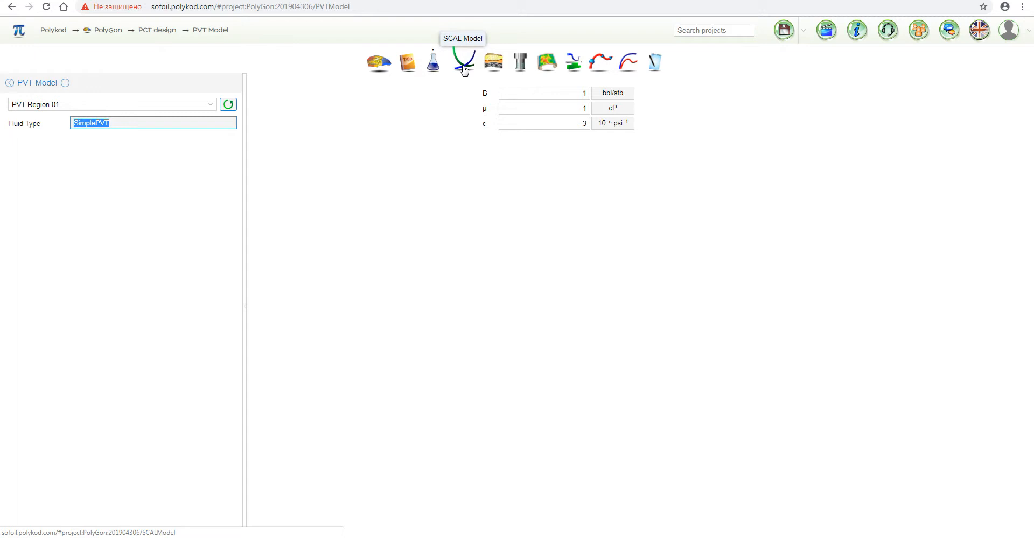
Check the settings of Layer 01 and add a second well, W-02, to the project
left_click(496, 69)
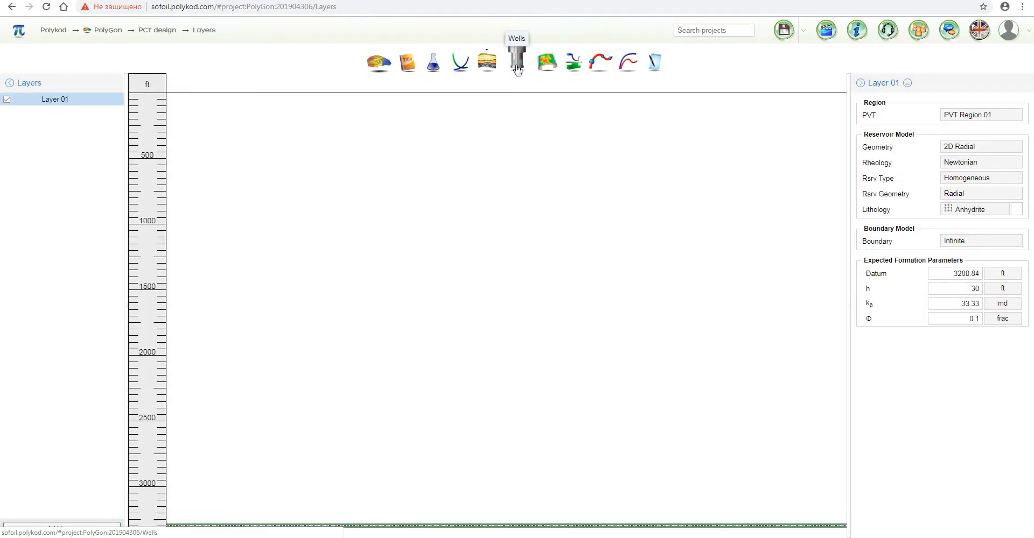
left_click(517, 68)
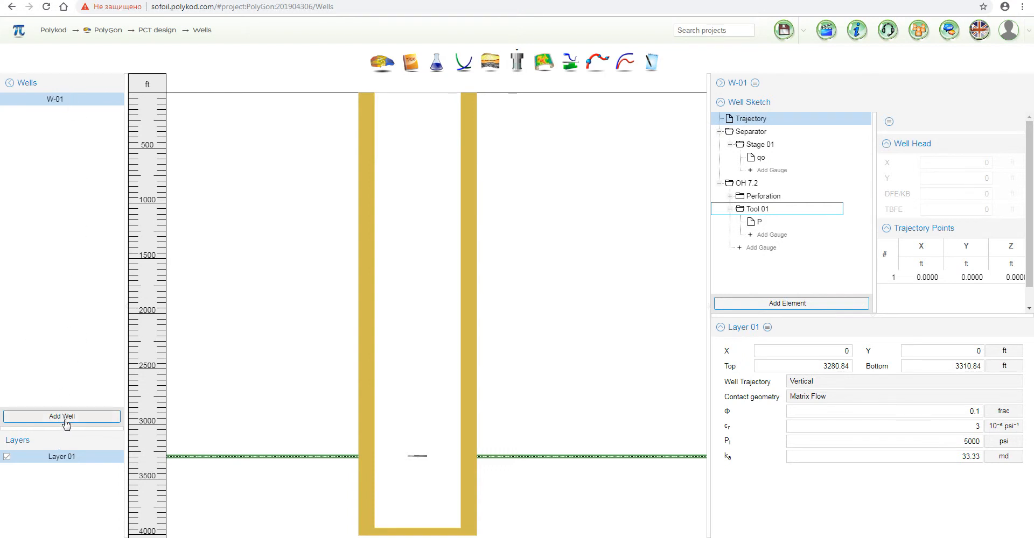
double_click(63, 103)
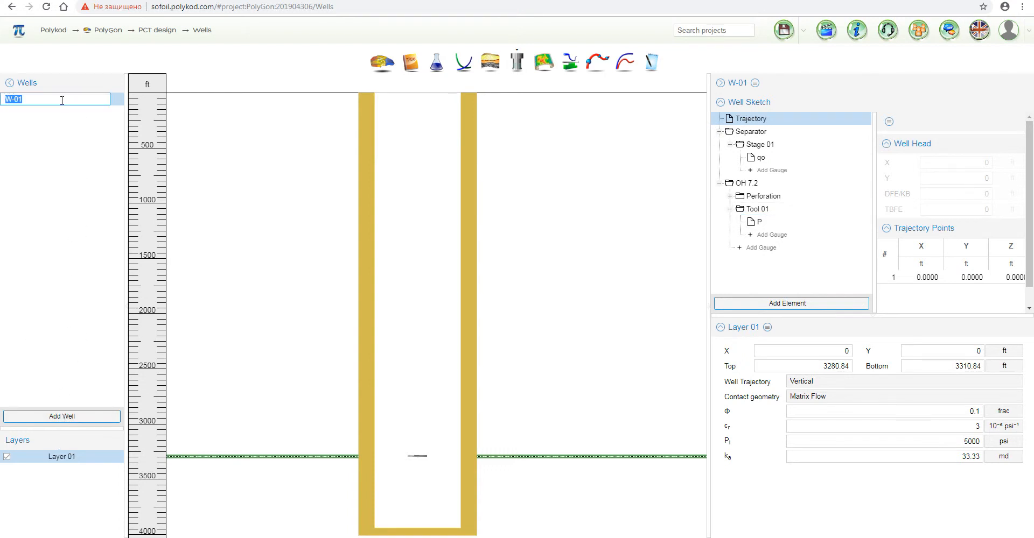
left_click(317, 179)
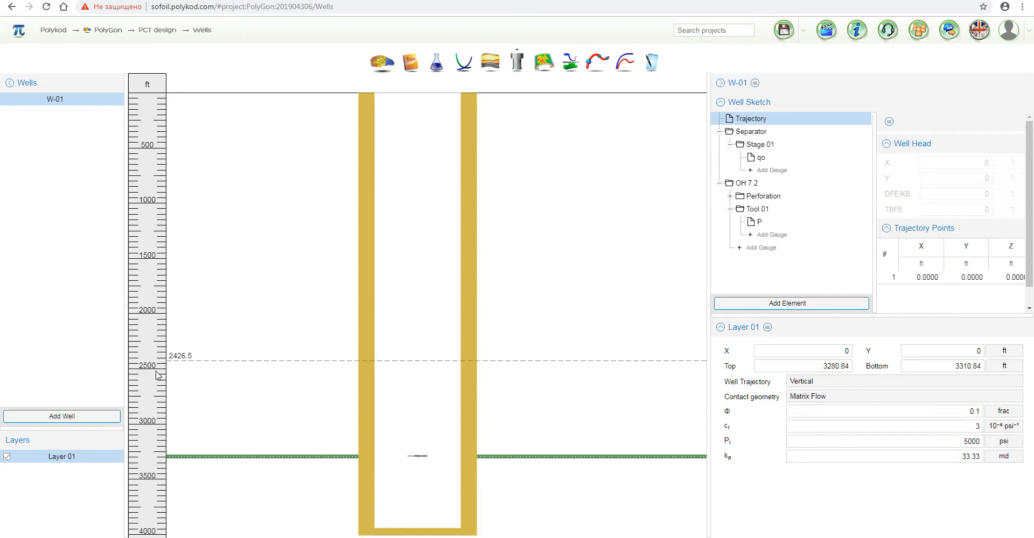
left_click(89, 416)
Load the field map image as the map background and place well W-01 on point 53 and W-02 on point 50
left_click(545, 63)
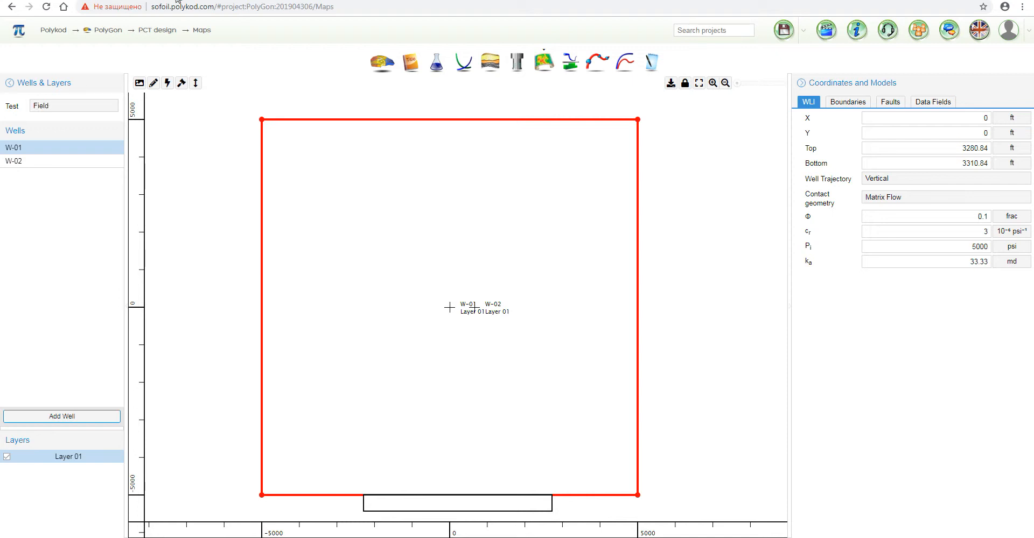
left_click(140, 84)
double_click(186, 89)
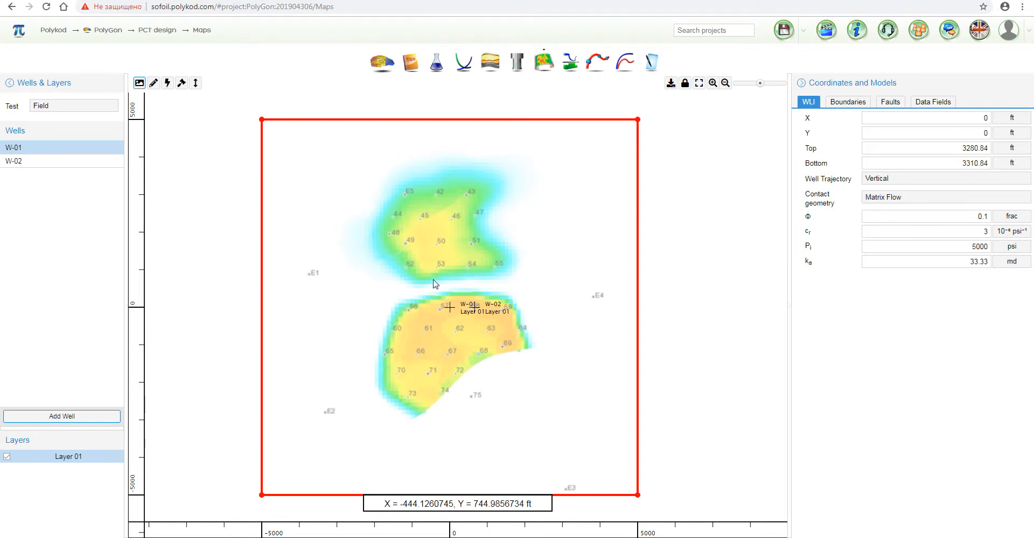
left_click_drag(452, 306, 440, 273)
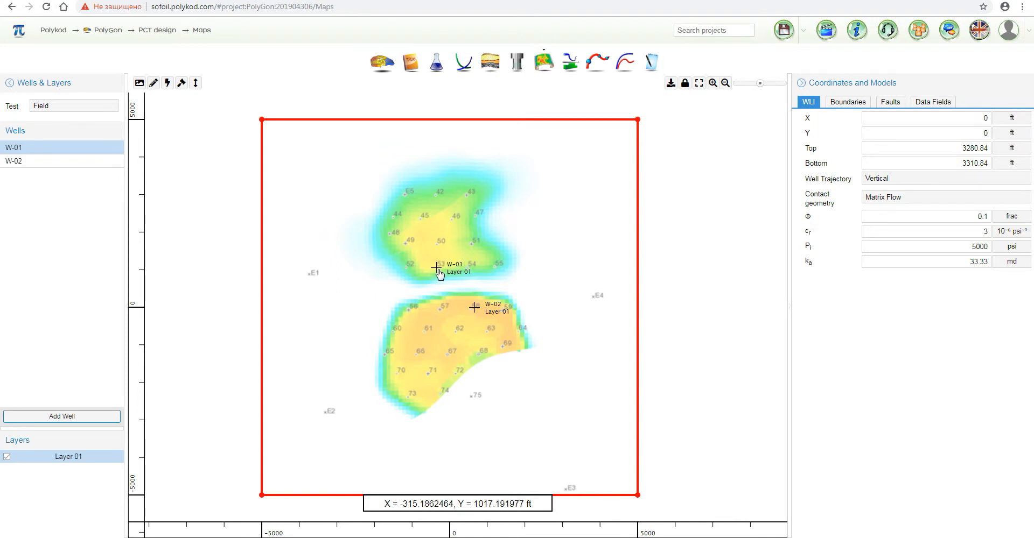
left_click_drag(484, 312, 447, 249)
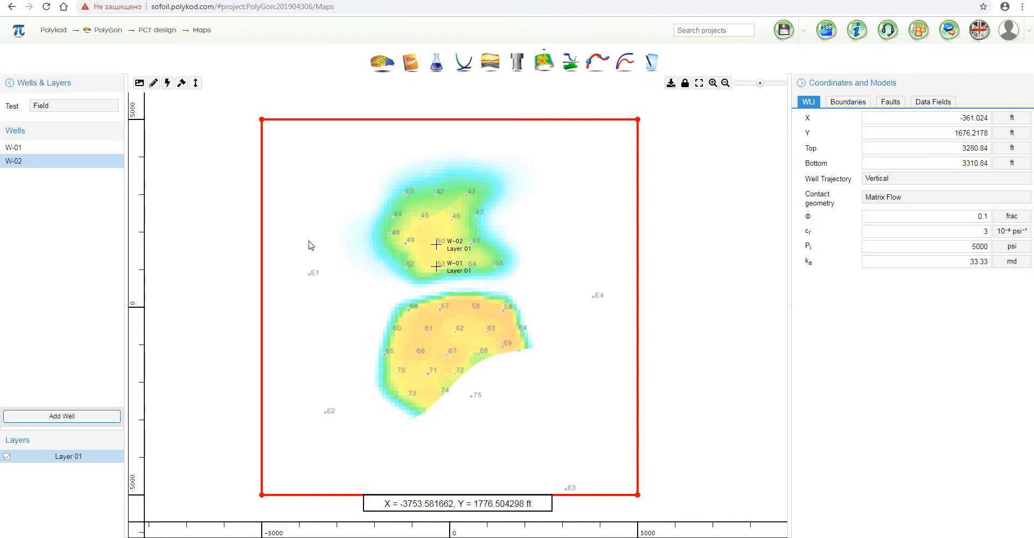
Scale the map by setting the distance between wells W-01 and W-02 to 2000 ft
left_click(196, 86)
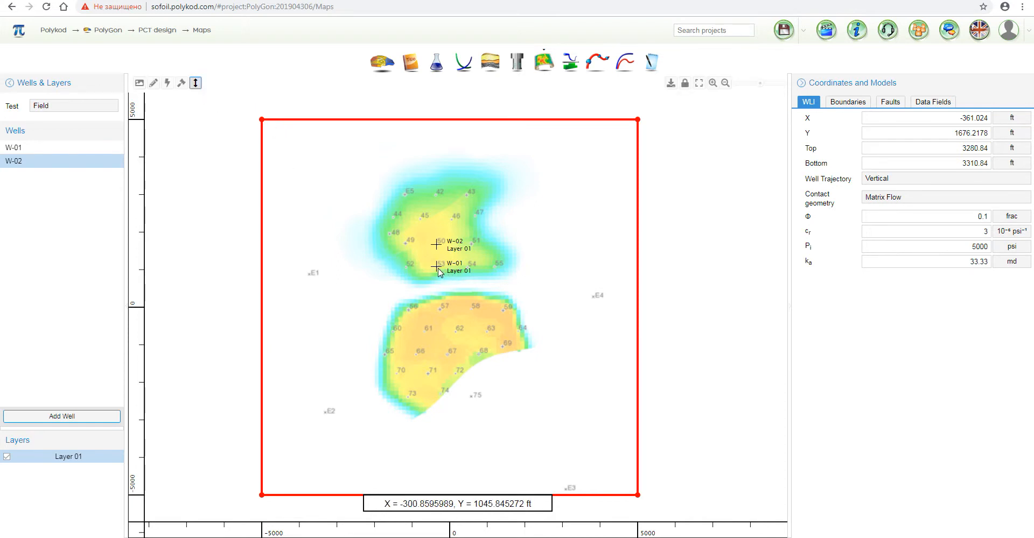
left_click_drag(438, 267, 437, 244)
double_click(475, 318)
type("2000")
left_click(475, 336)
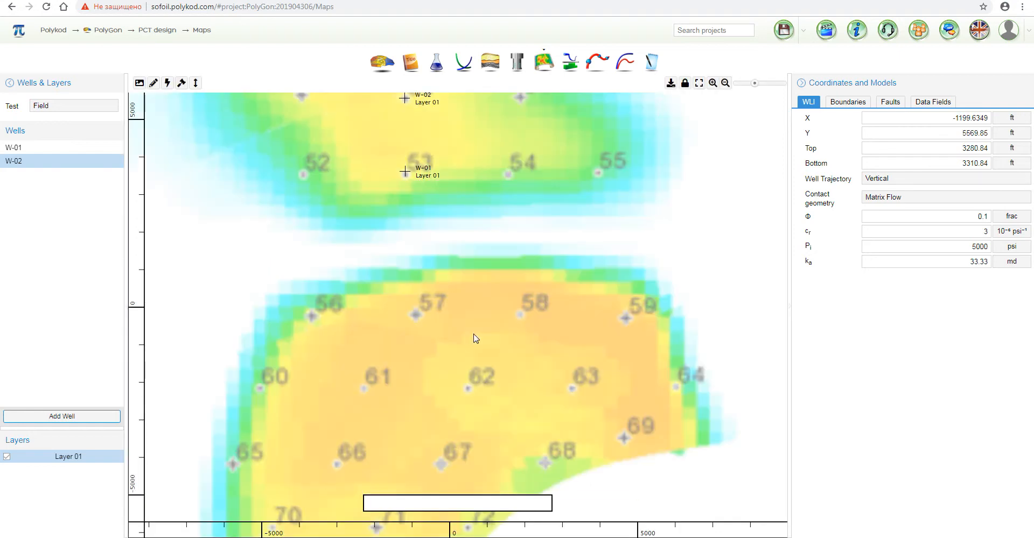
left_click_drag(542, 212, 547, 301)
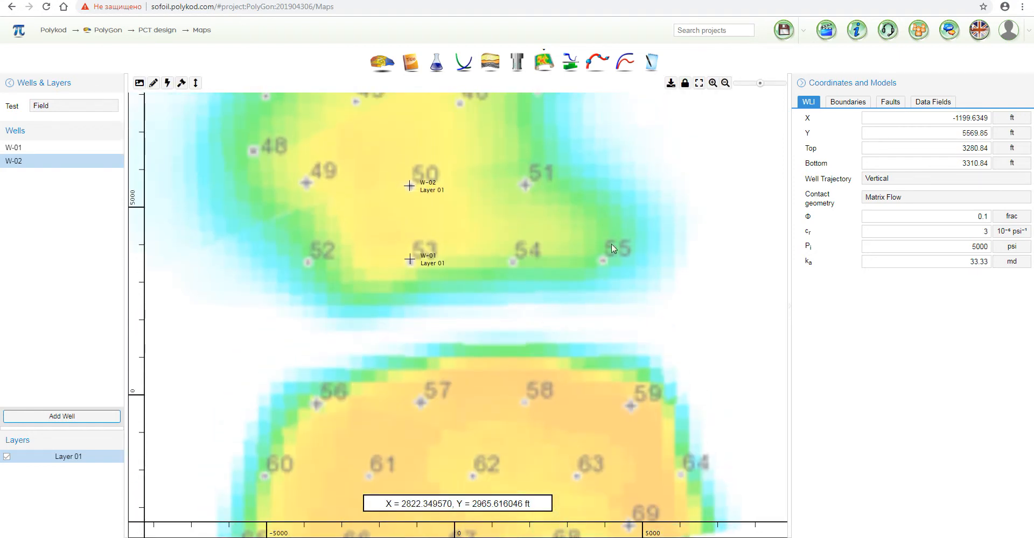
left_click(726, 84)
left_click(726, 84)
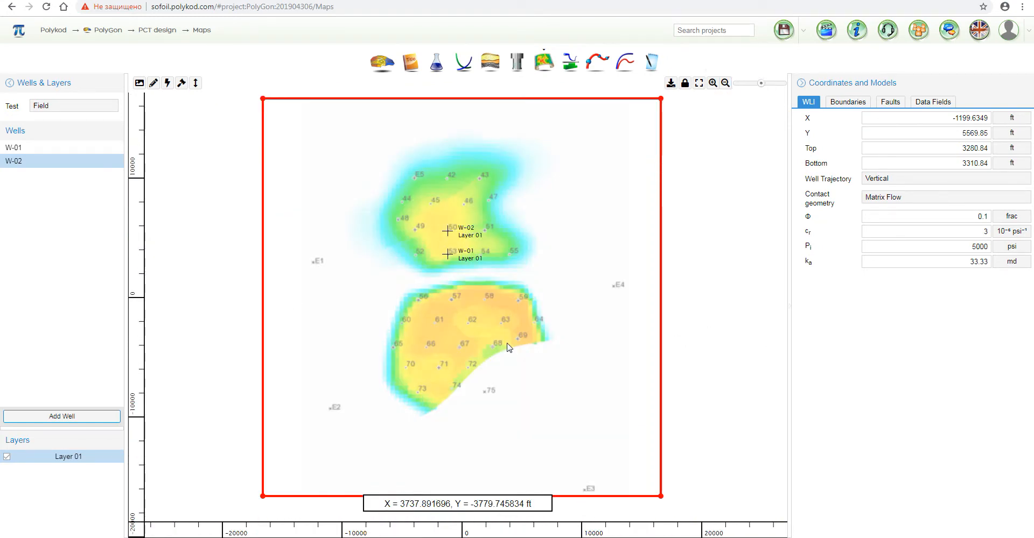
Copy the Field data of both wells into Test #01 in the well tests, using nearest-neighbor interpolation
left_click(570, 66)
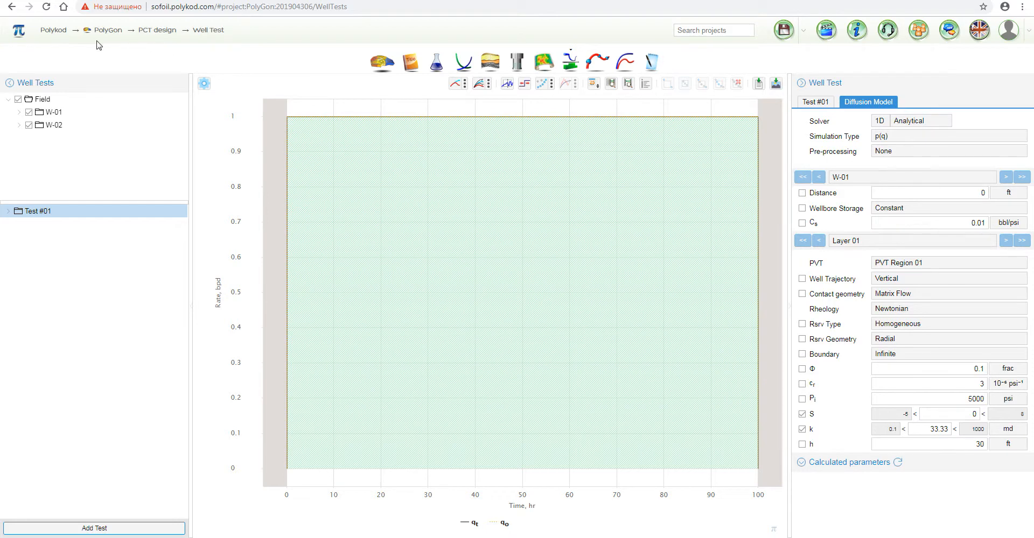
left_click(59, 103)
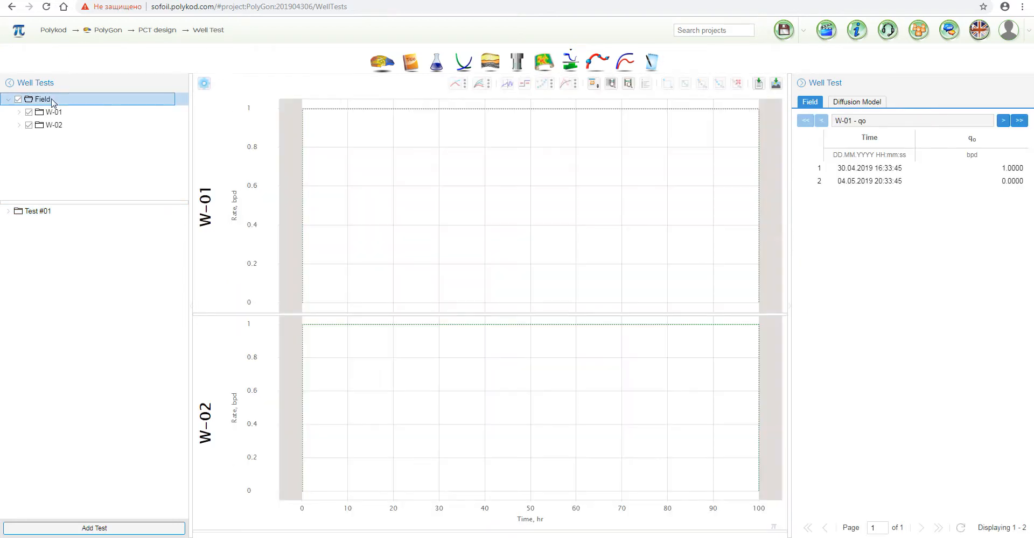
left_click(9, 212)
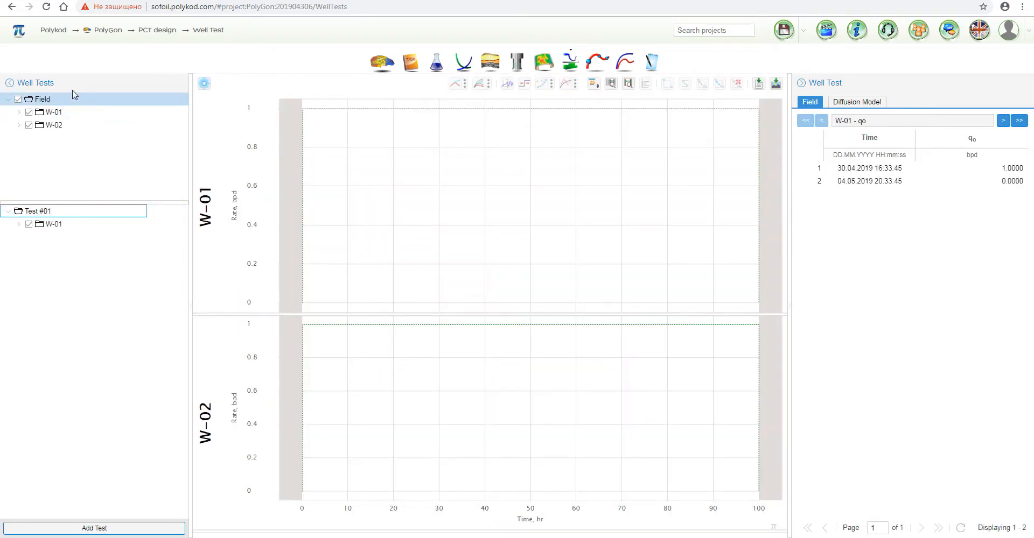
left_click(52, 100)
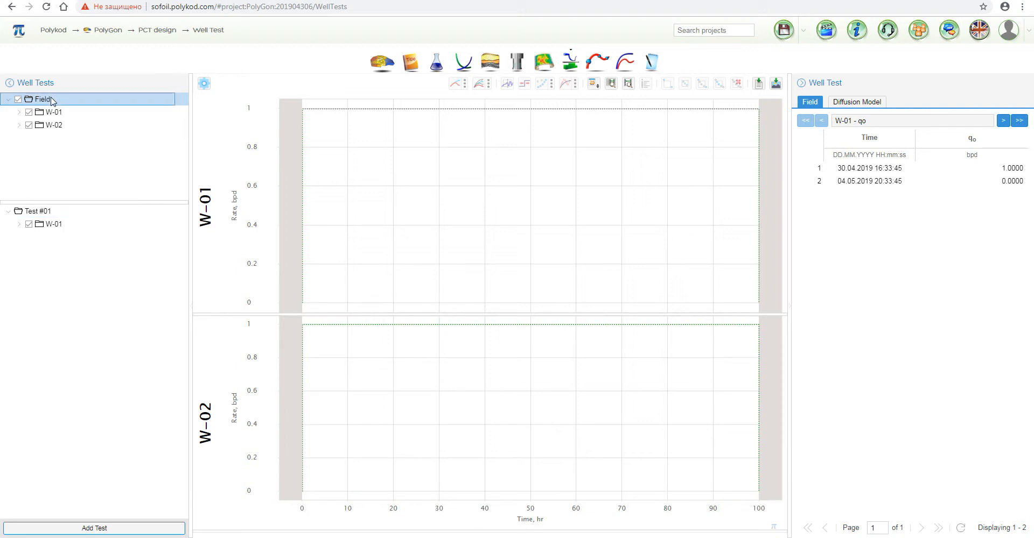
left_click_drag(52, 100, 49, 215)
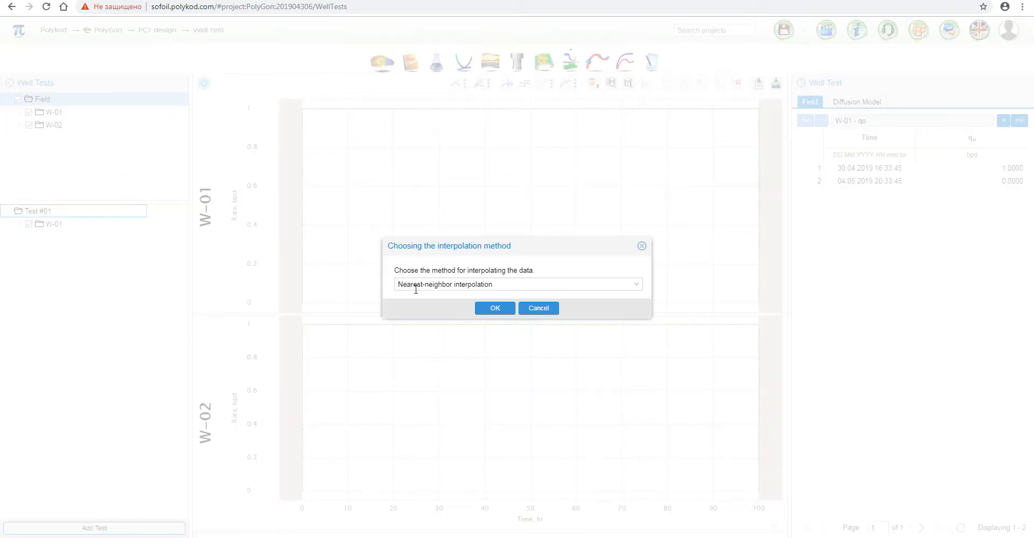
left_click(495, 309)
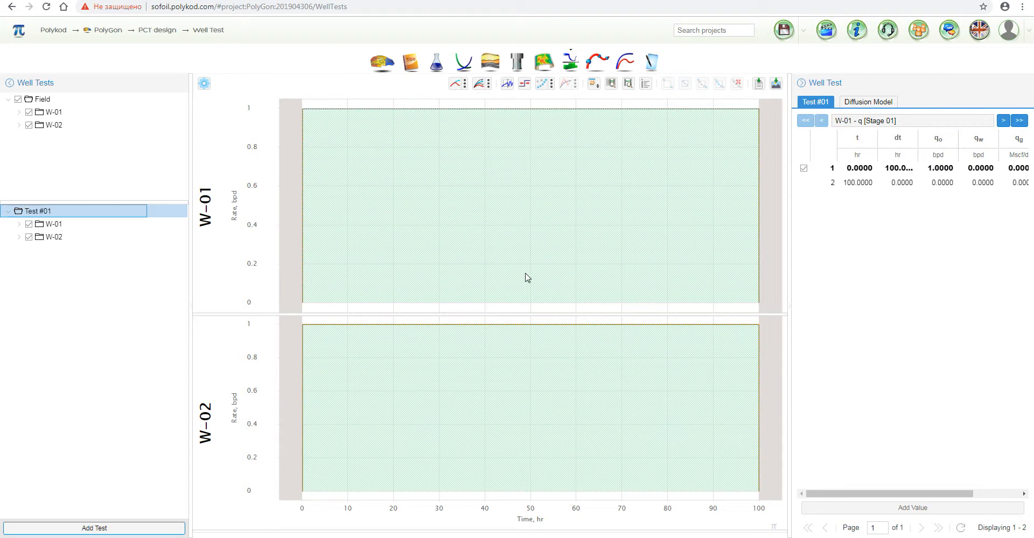
Add nine more time intervals to the W-01 rate table of Test #01
left_click(862, 508)
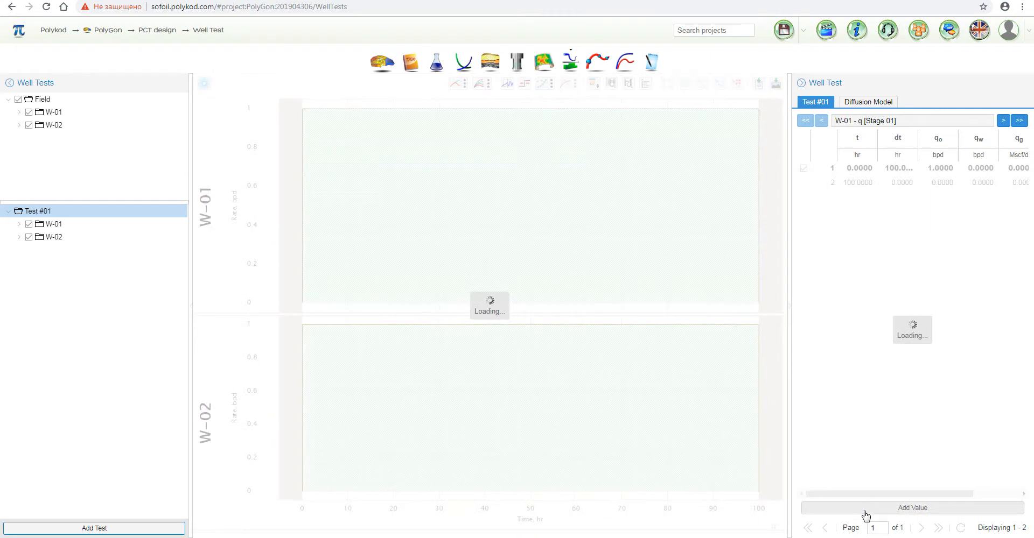
left_click(864, 509)
left_click(865, 509)
left_click(865, 508)
left_click(865, 509)
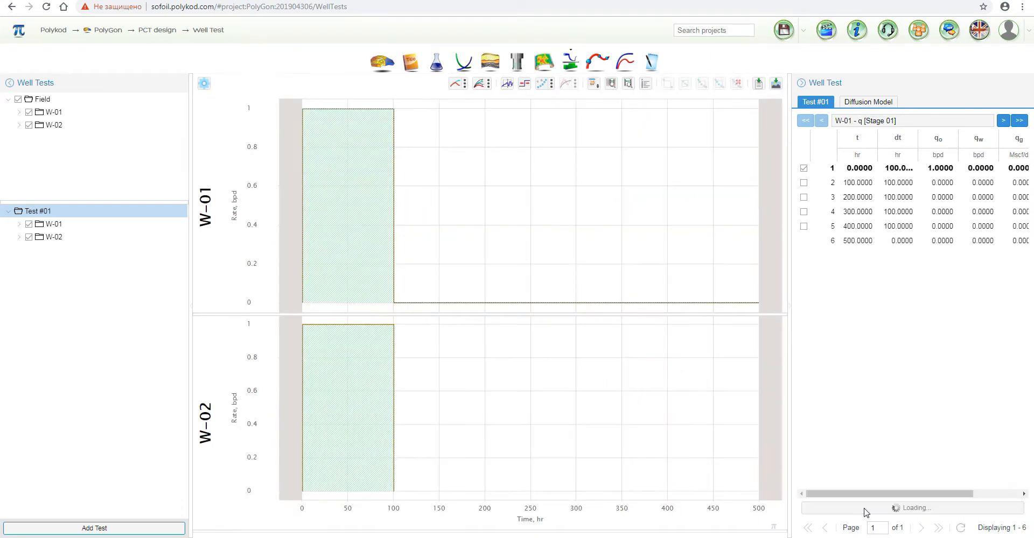
left_click(865, 509)
left_click(866, 510)
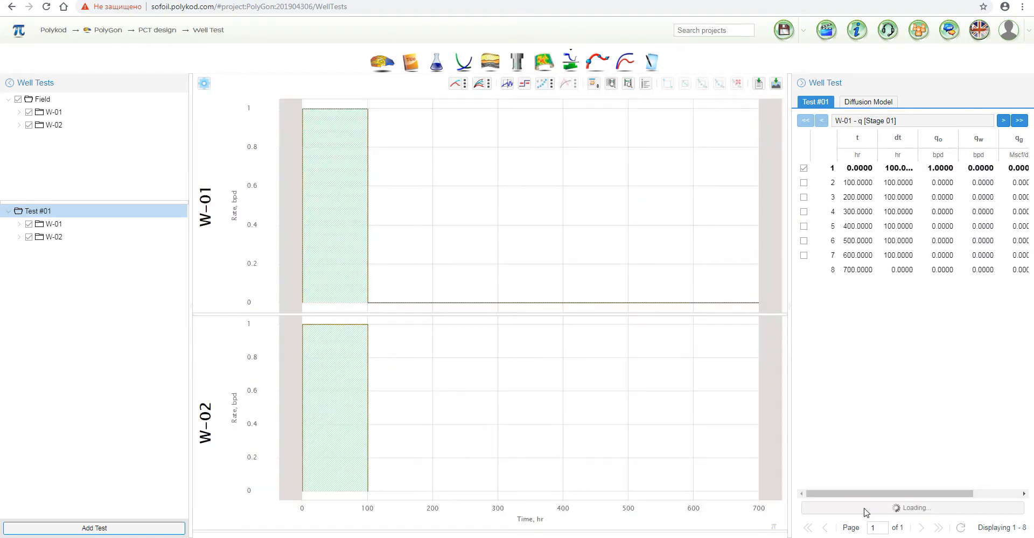
left_click(865, 510)
left_click(865, 510)
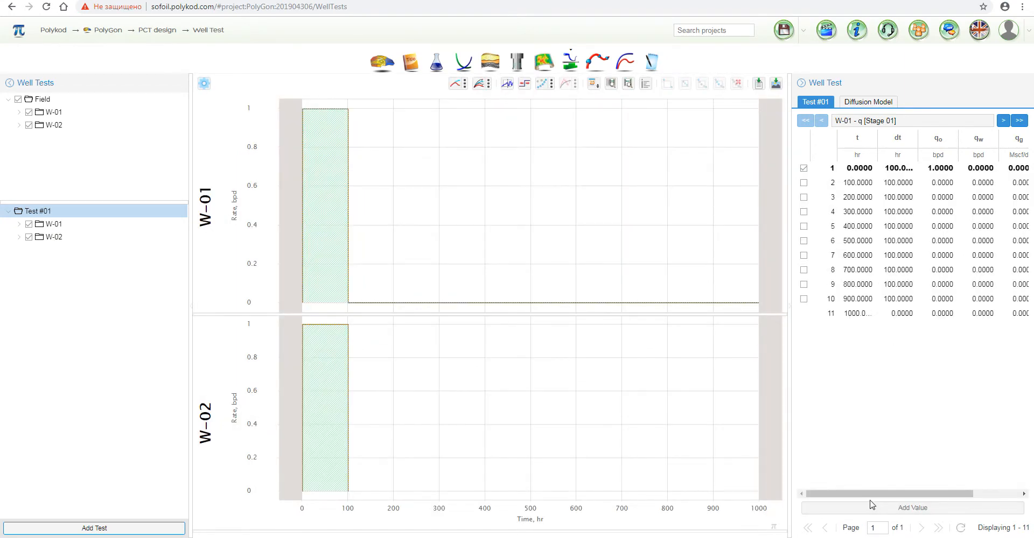
Set the W-01 oil rate to -1000 bpd in rows 1 and 3 of the rate table
left_click(941, 169)
left_click(940, 169)
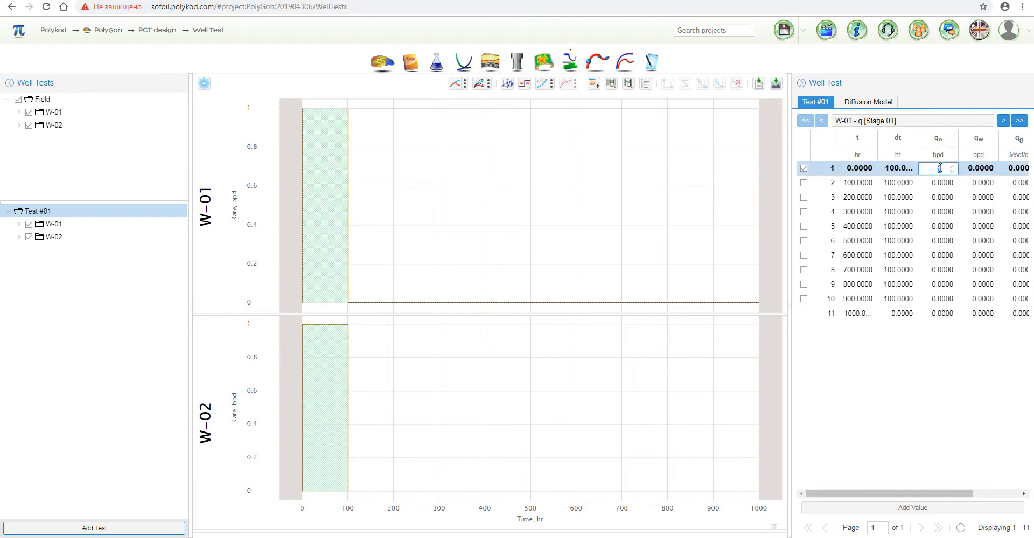
type("000")
key("Return")
left_click(938, 198)
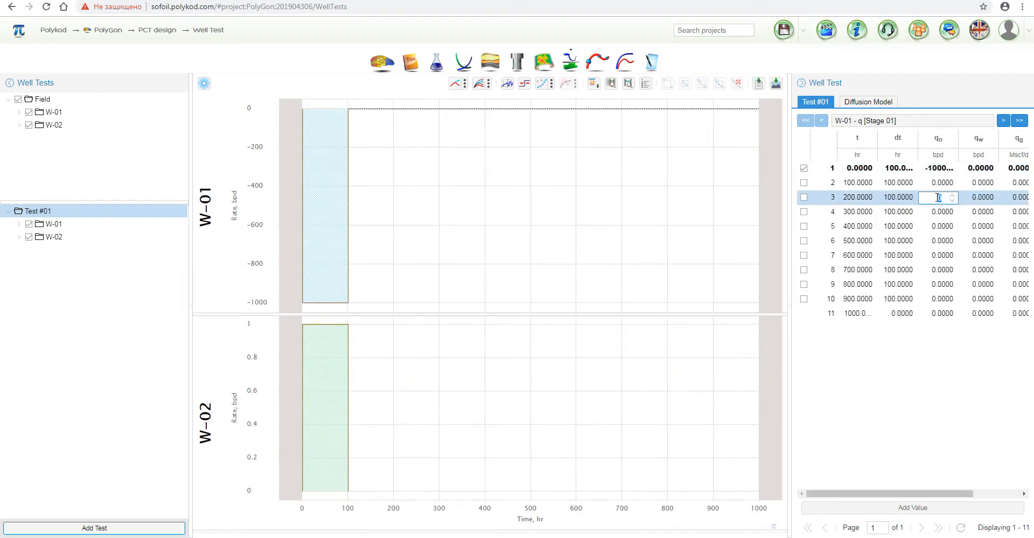
type("-1000")
key("Return")
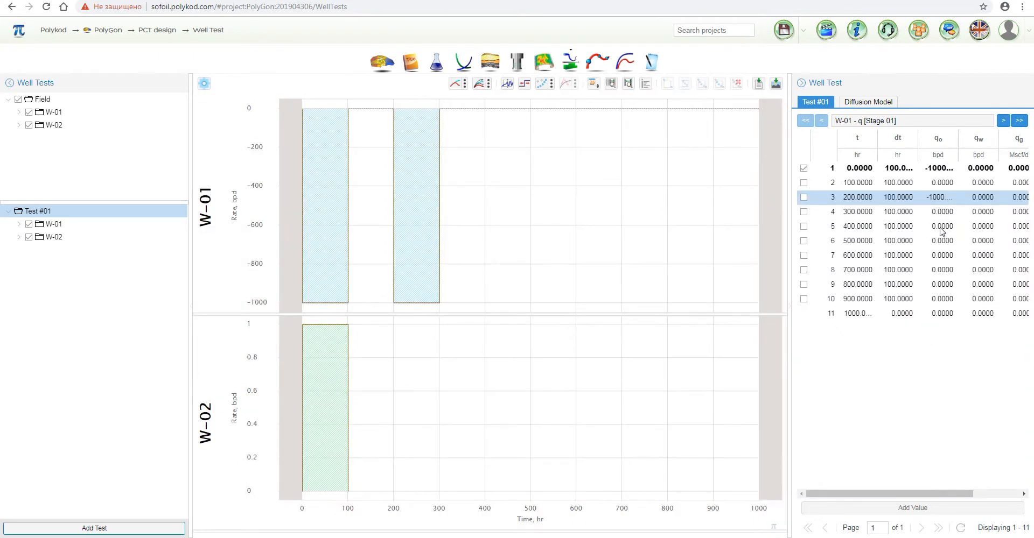
Set the W-01 oil rate to -1000 bpd in rows 5, 7 and 9 of the rate table
left_click(940, 226)
key("Return")
left_click(941, 256)
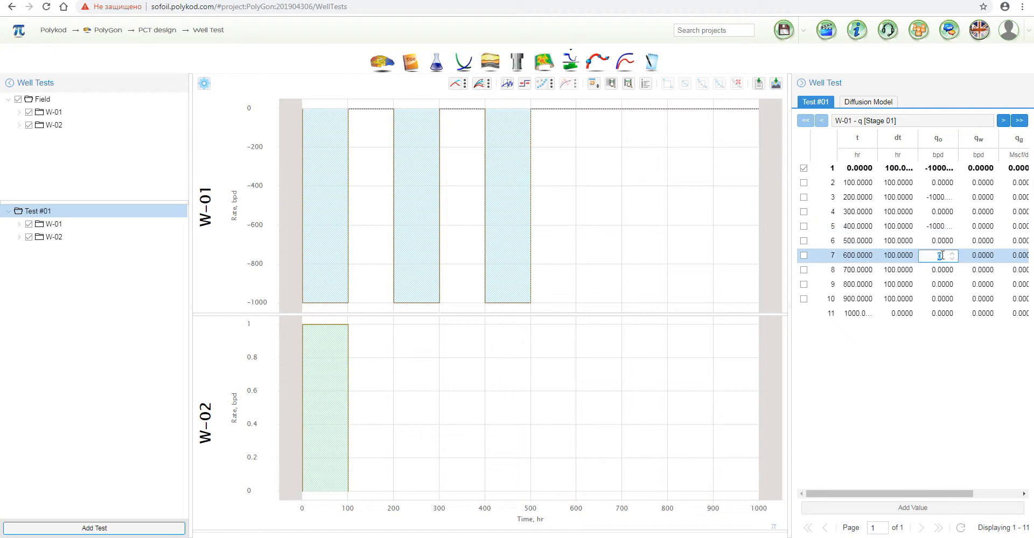
key("Return")
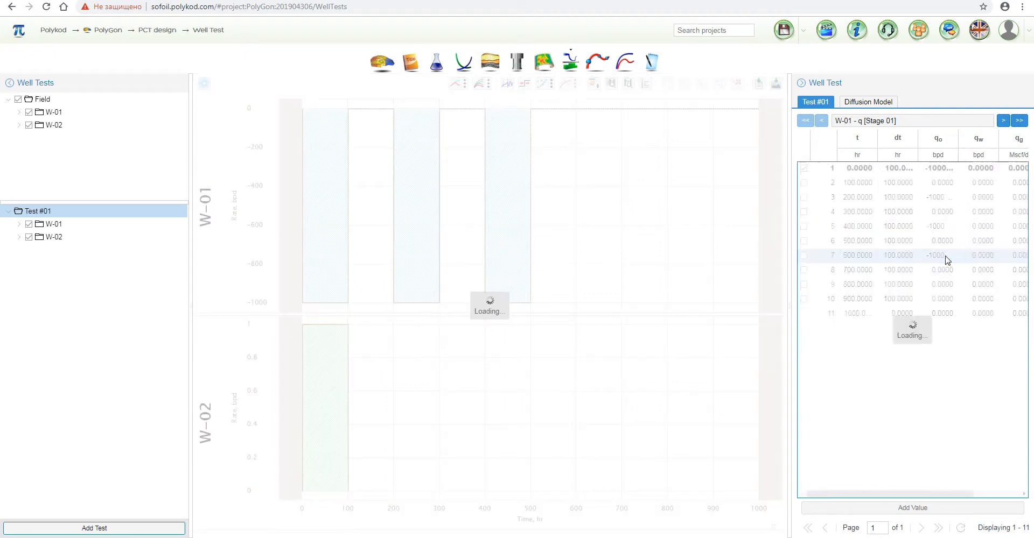
left_click(939, 285)
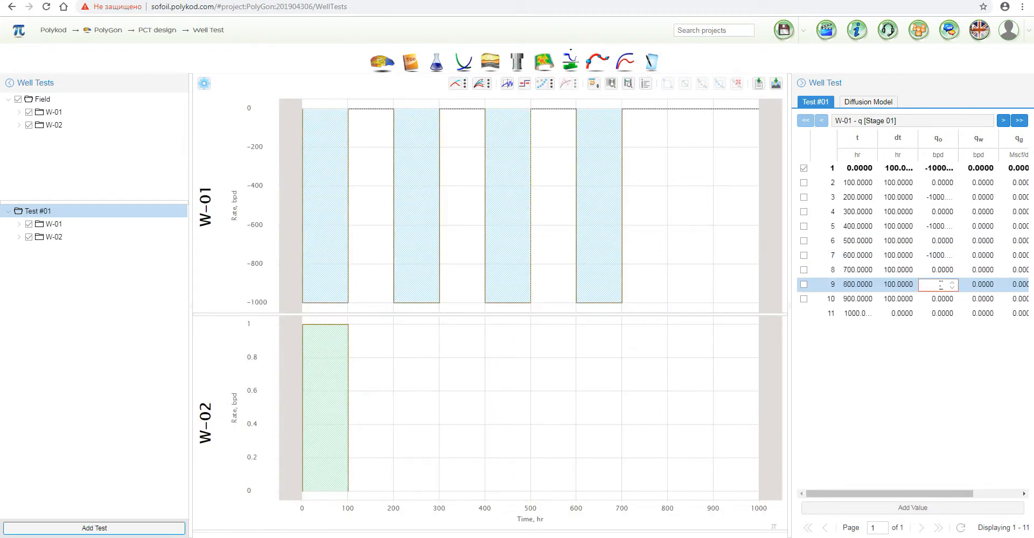
type("-1000")
key("Return")
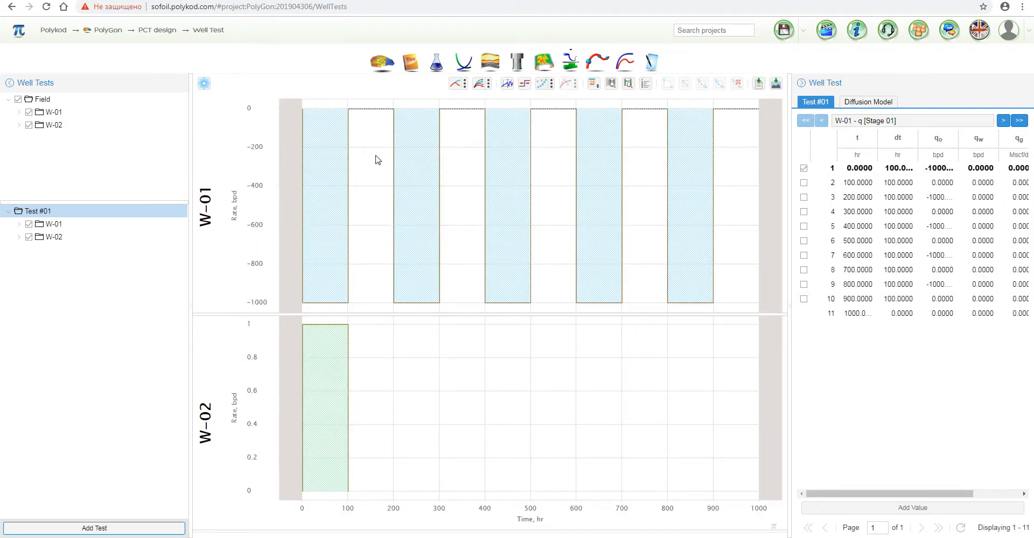
Set the W-02 oil rate in Test #01 to 1000 bpd with a duration of 1000 hr in row 1
left_click(844, 121)
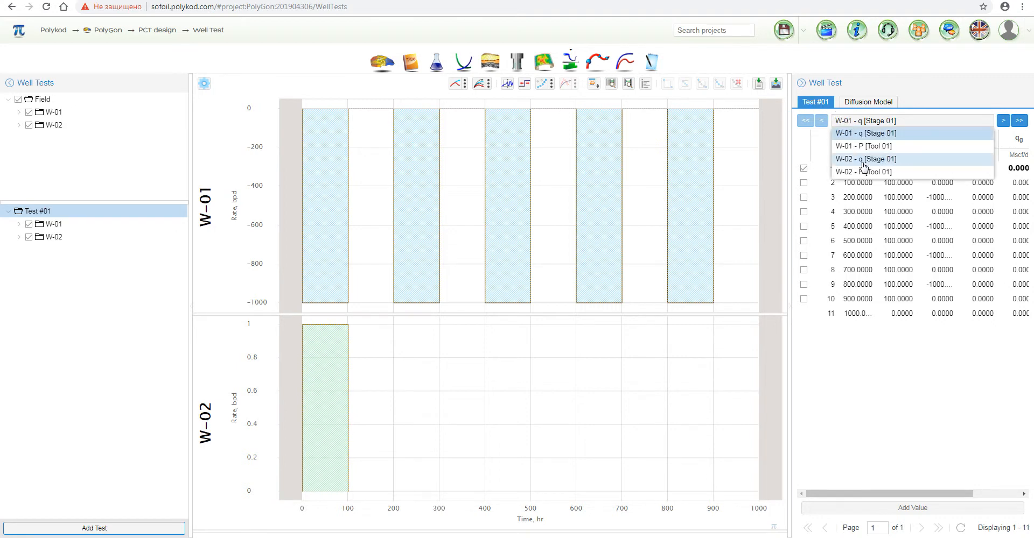
left_click(863, 160)
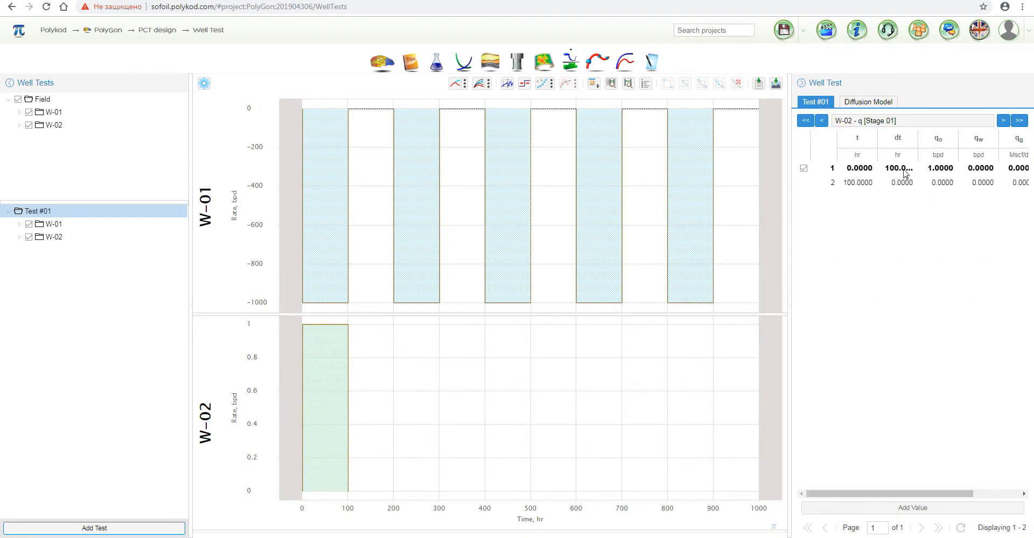
left_click(940, 168)
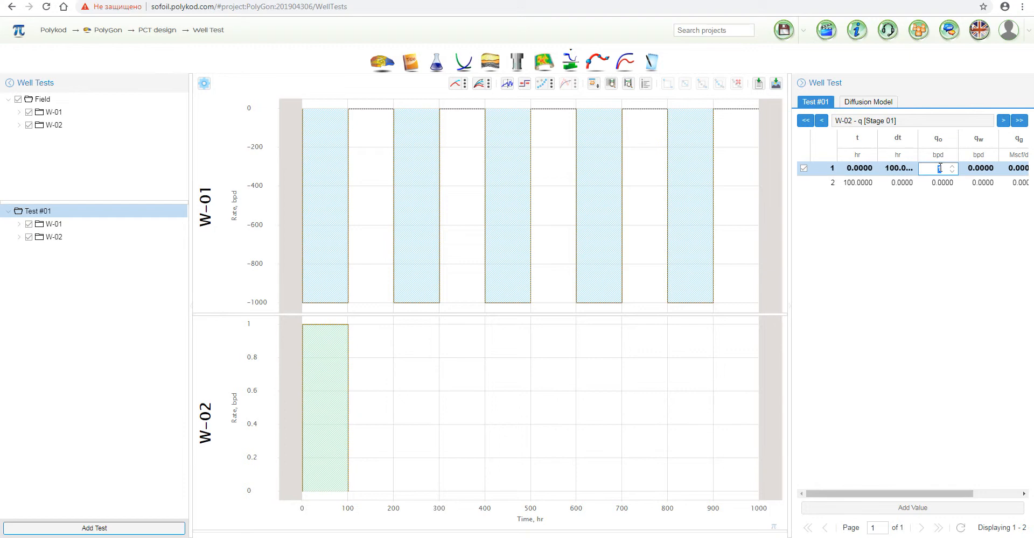
type("1000")
key("Return")
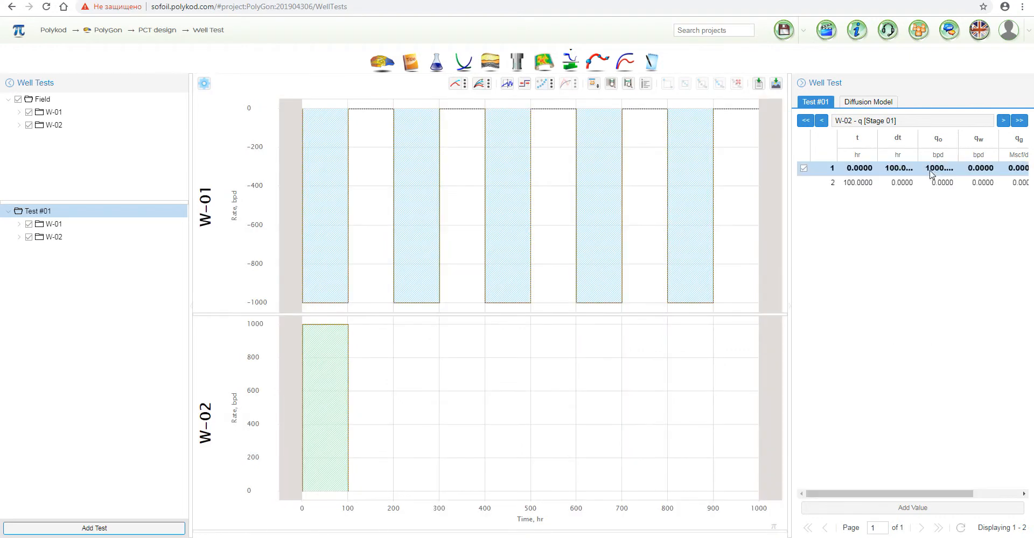
left_click(893, 169)
type("100")
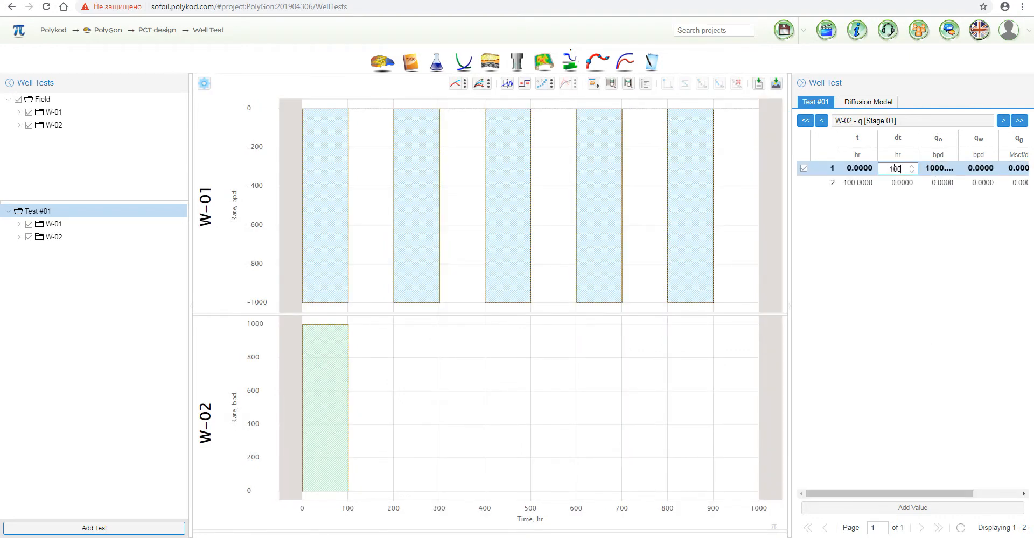
key("Return")
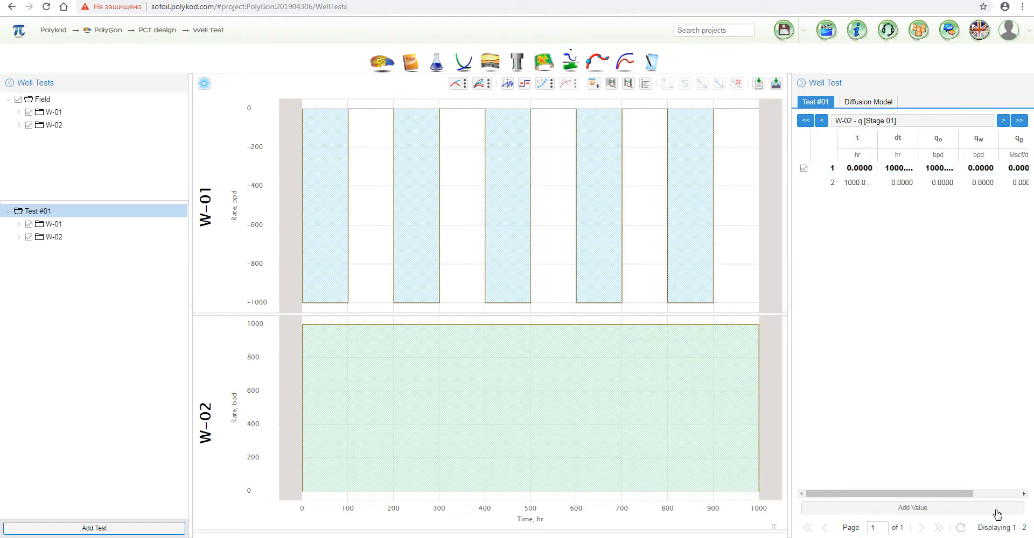
Switch the diffusion model of Test #01 to the 2D solver
left_click(859, 103)
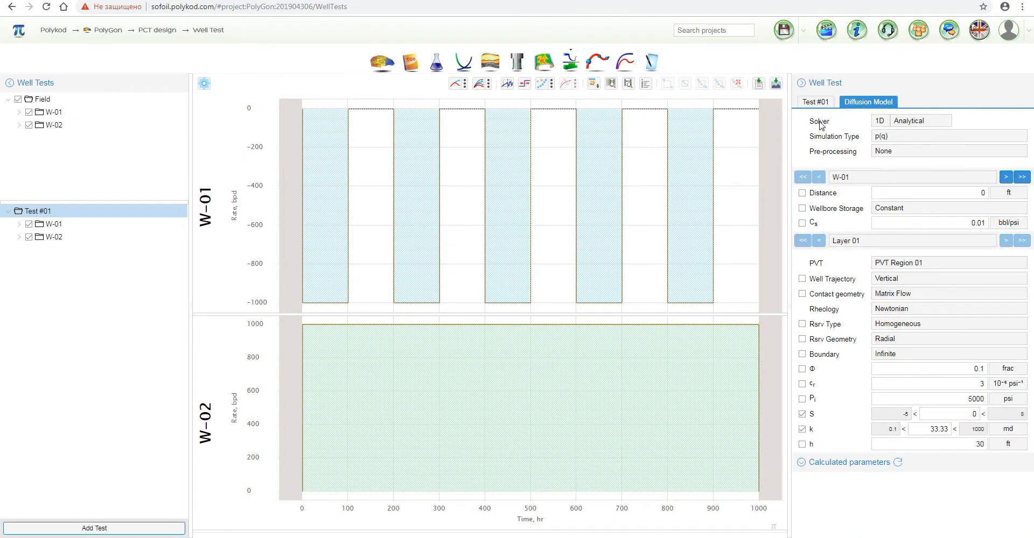
left_click(880, 121)
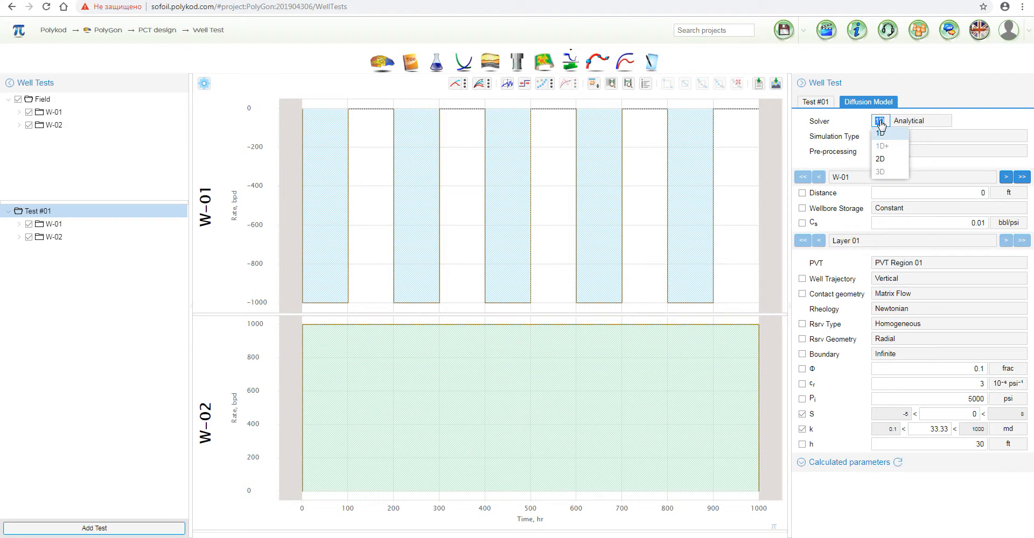
left_click(886, 160)
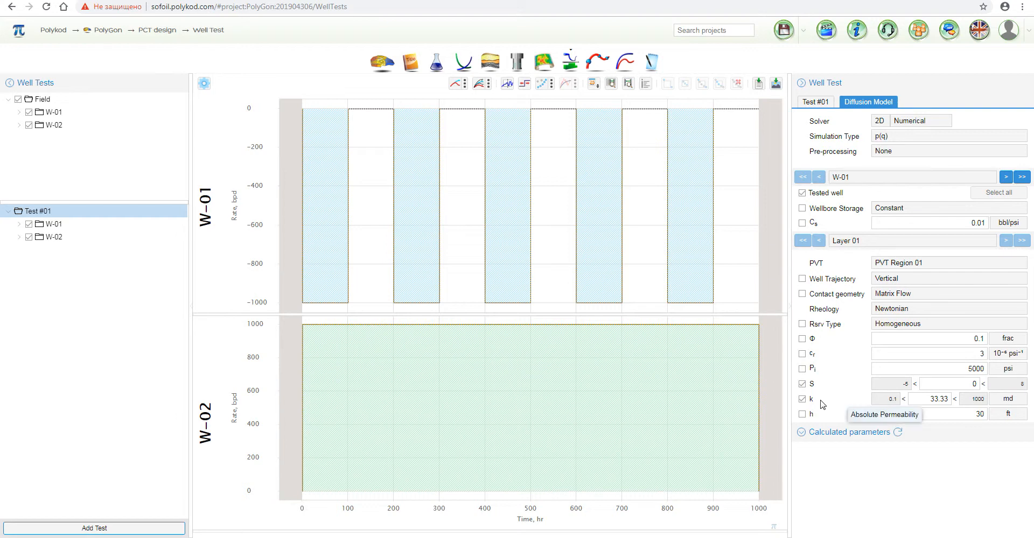
Set the permeability of W-01 to 50 md and its porosity to 0.2 in the diffusion model
left_click(938, 400)
type("50")
key("Return")
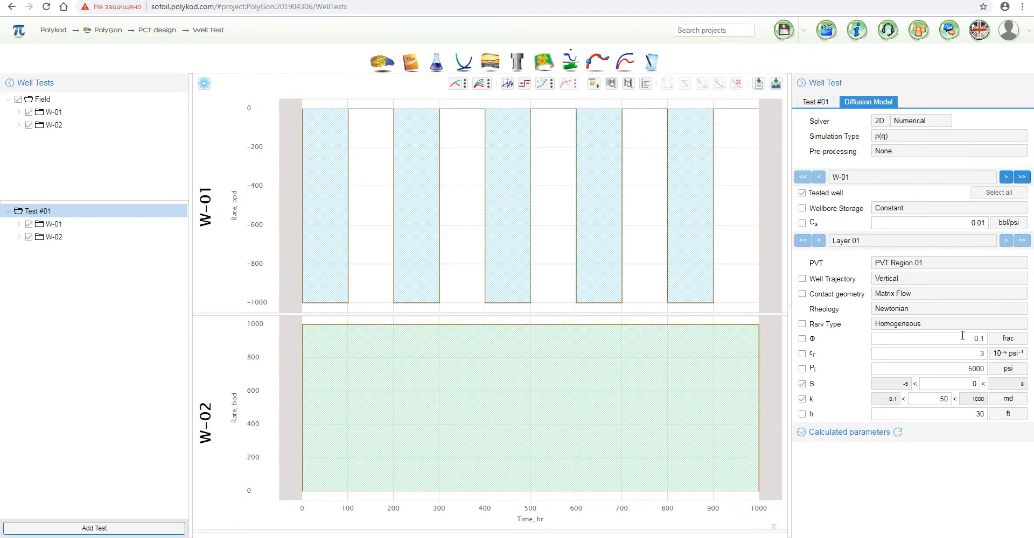
left_click(963, 339)
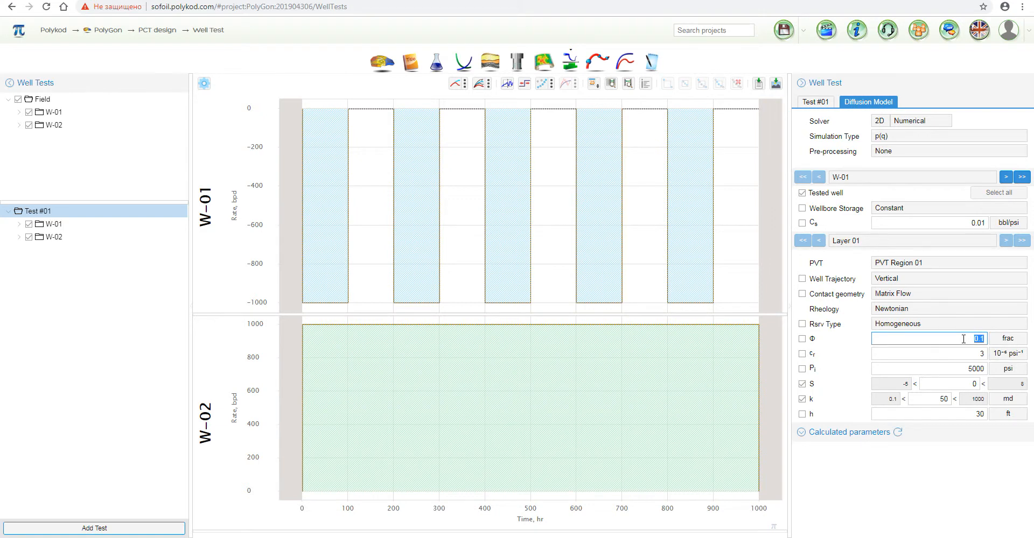
type("0.2")
key("Return")
Set the permeability of W-02 to 50 md and simulate the pressures of Test #01
left_click(1006, 178)
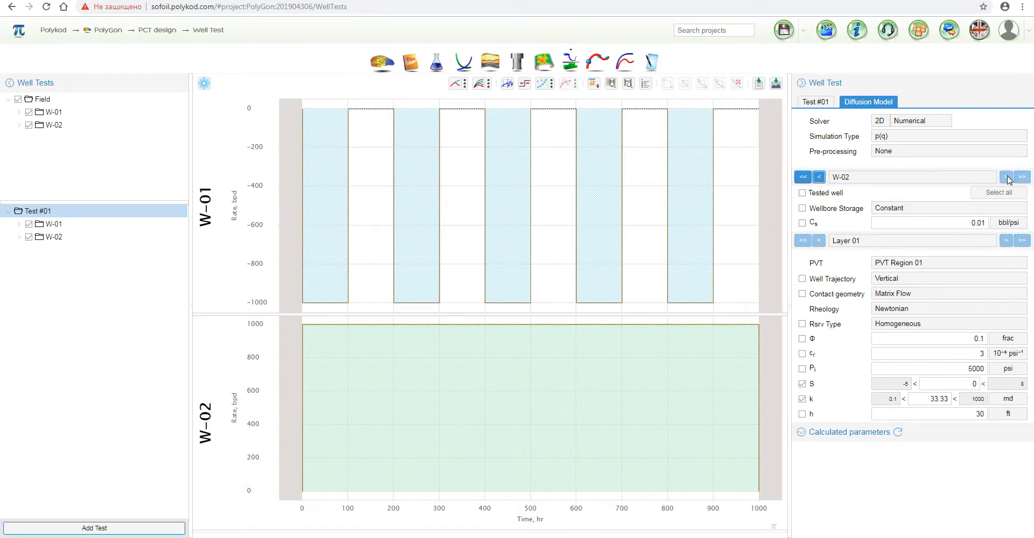
left_click(930, 397)
type("50")
key("Return")
left_click(456, 86)
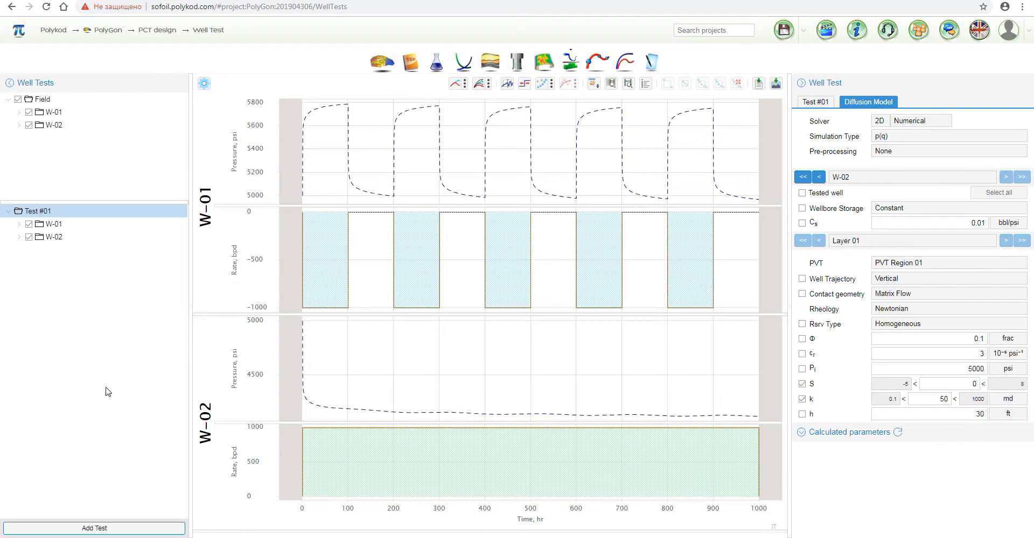
Add a second well test and copy the Field data of W-01 into it
left_click(78, 528)
left_click(60, 112)
left_click_drag(76, 230, 47, 251)
left_click(501, 308)
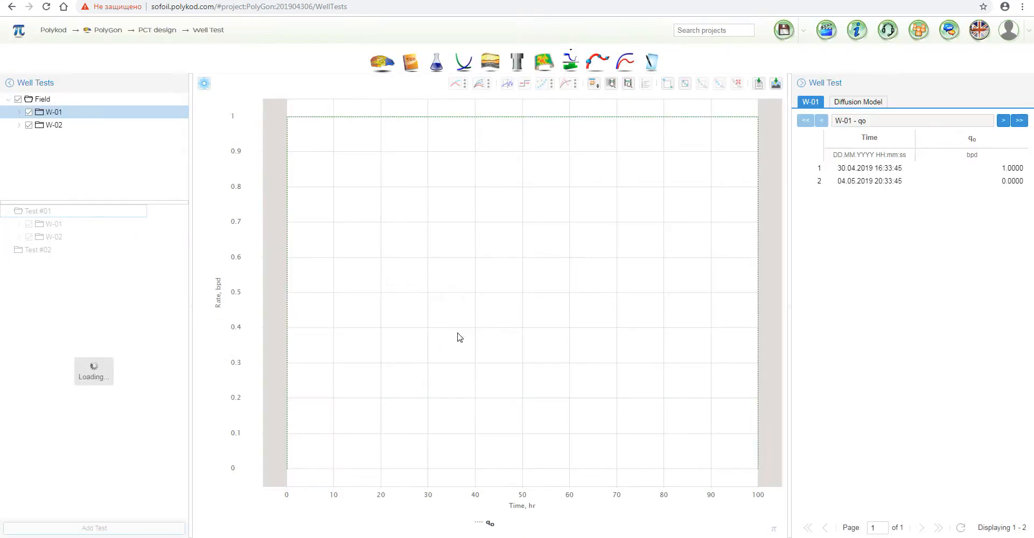
Copy the simulated W-02 pressure of Test #01 onto the W-01 raw pressure data of Test #02, rewriting the existing data
left_click(5, 252)
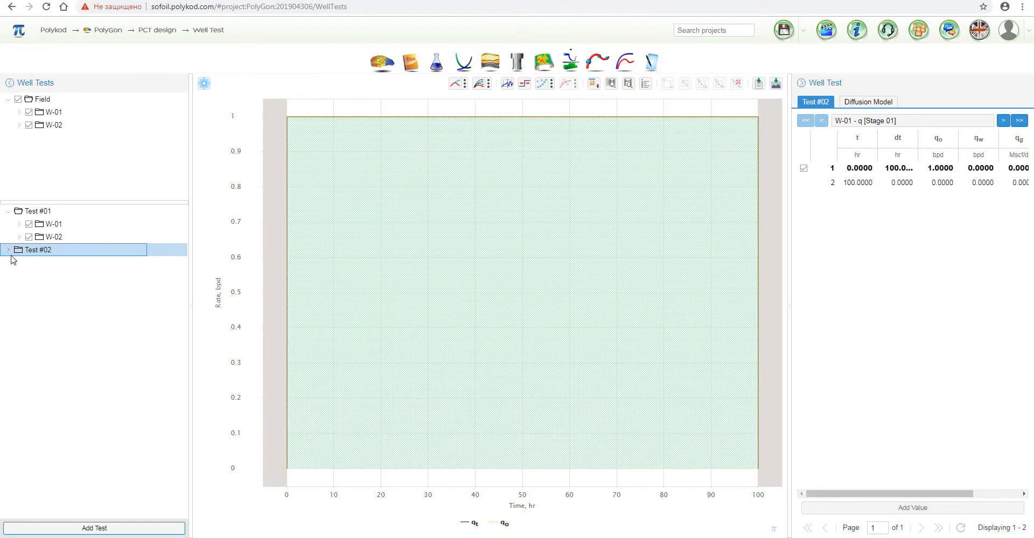
left_click(8, 249)
left_click(19, 262)
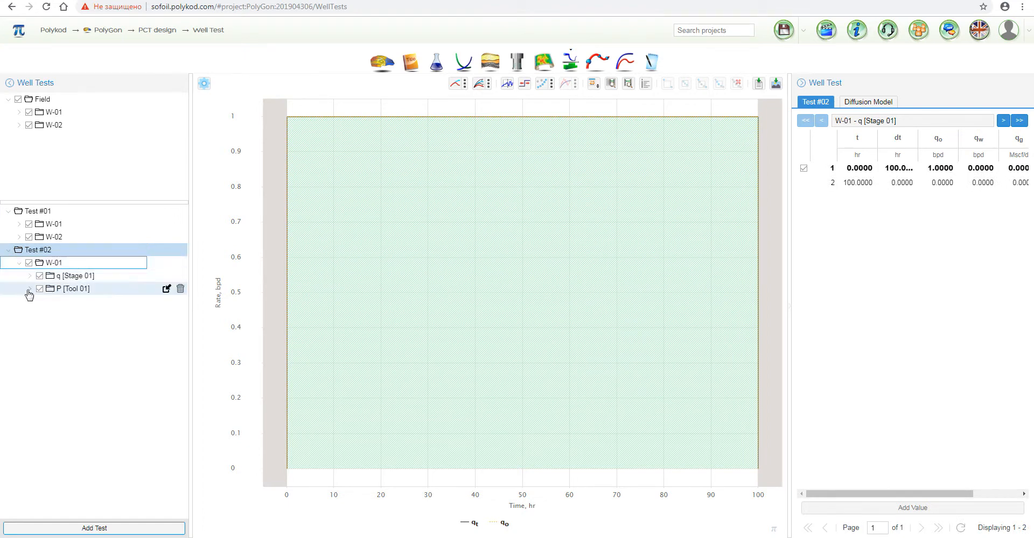
left_click(28, 290)
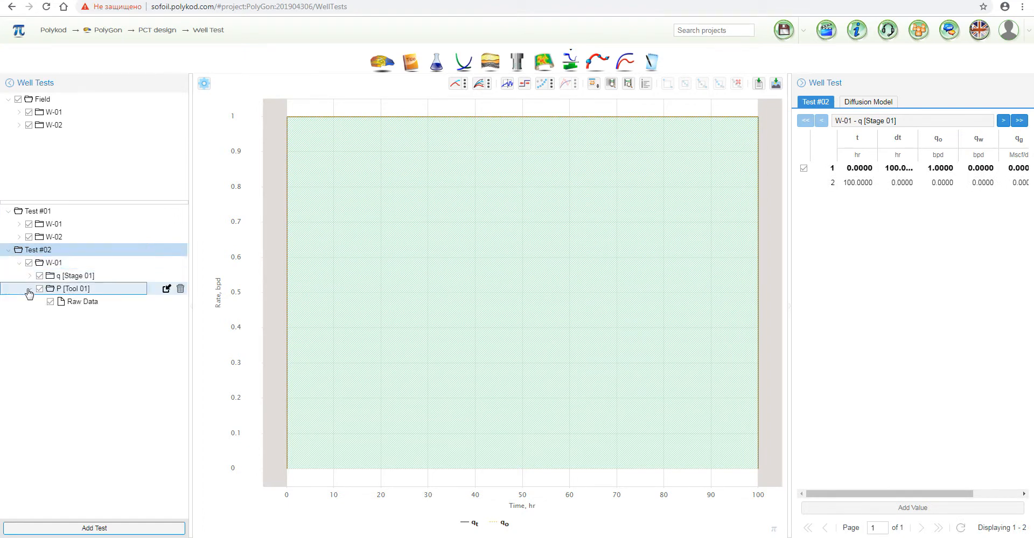
left_click(22, 237)
left_click(30, 263)
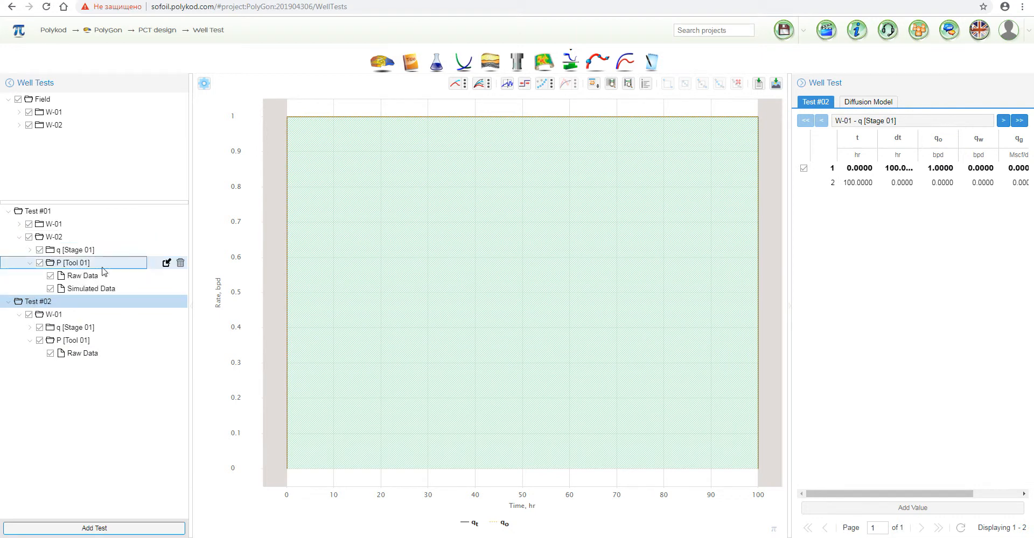
left_click(65, 237)
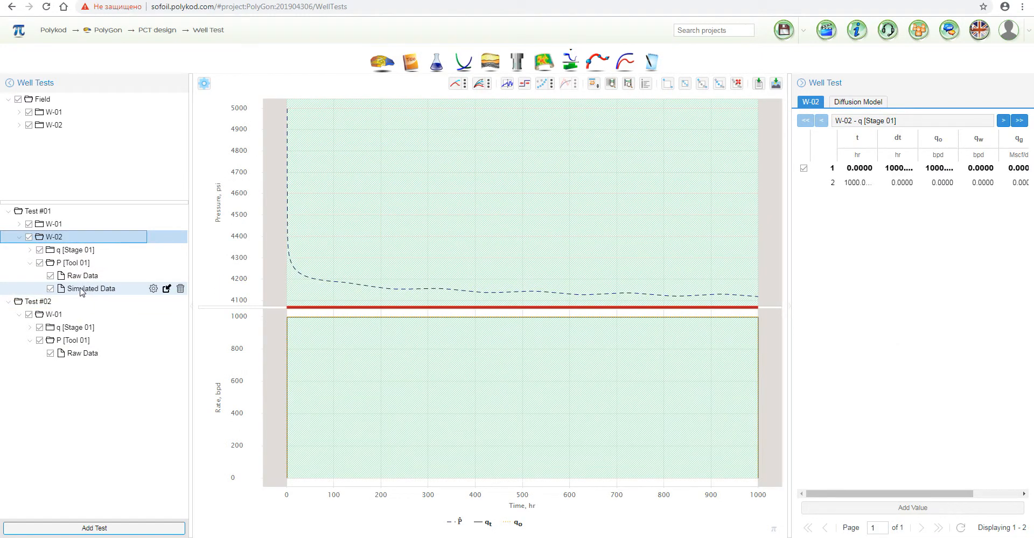
left_click(81, 292)
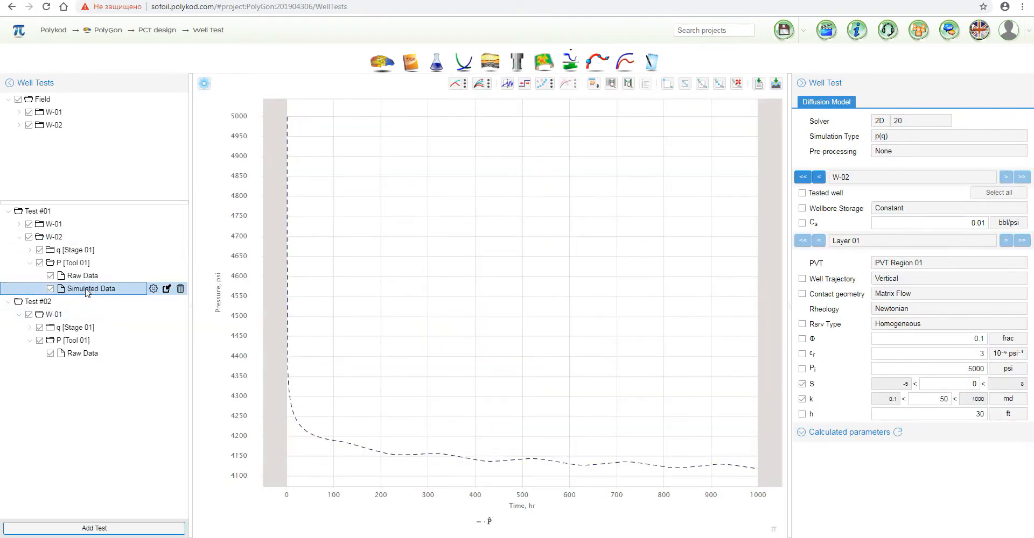
left_click_drag(83, 291, 93, 356)
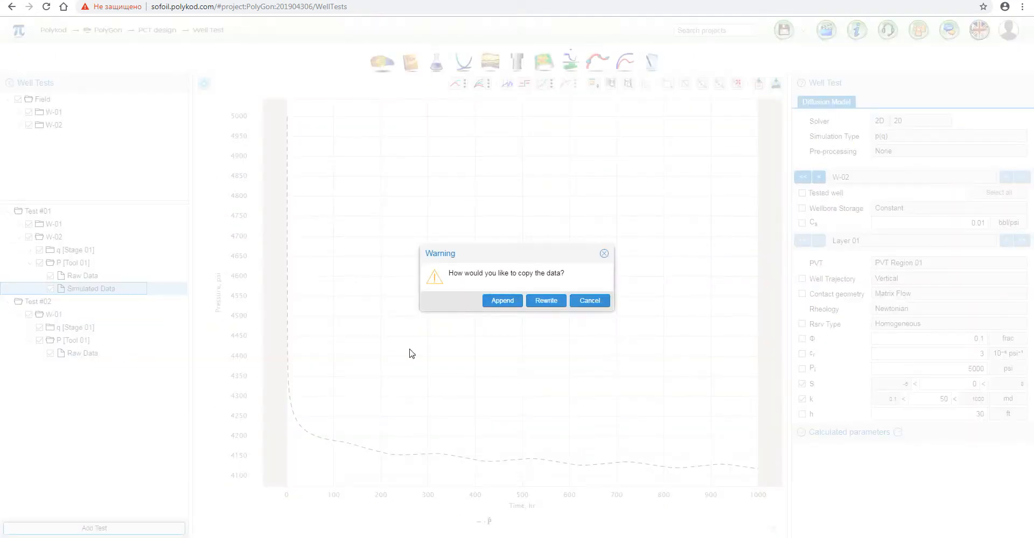
left_click(548, 303)
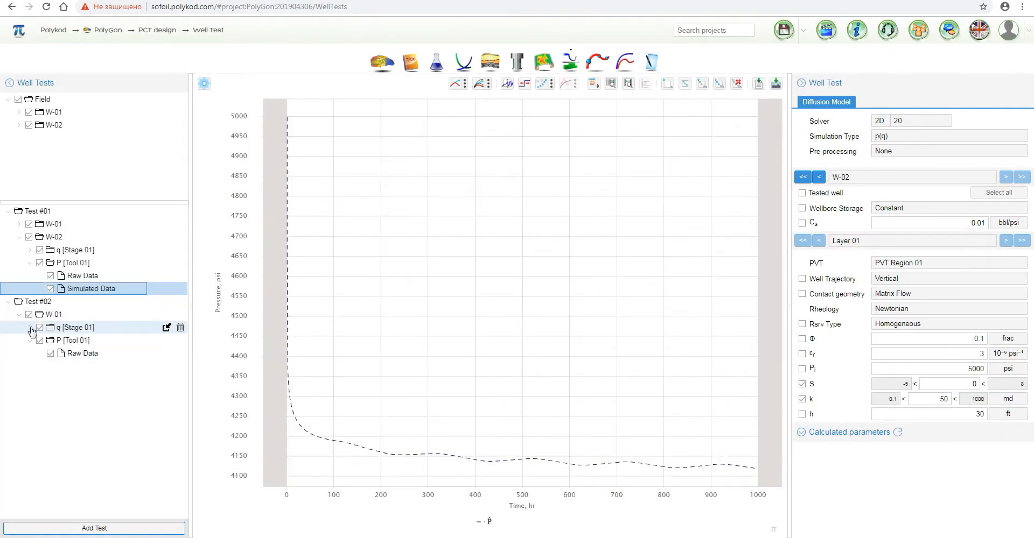
Copy the raw W-01 rate data of Test #01 onto the W-01 raw rate data of Test #02, rewriting the existing data
left_click(20, 225)
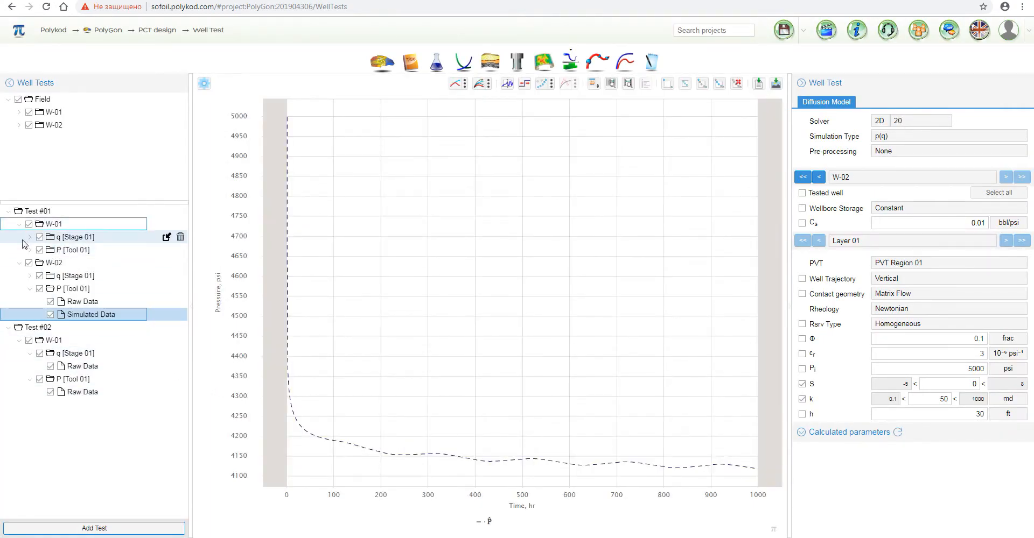
left_click(30, 238)
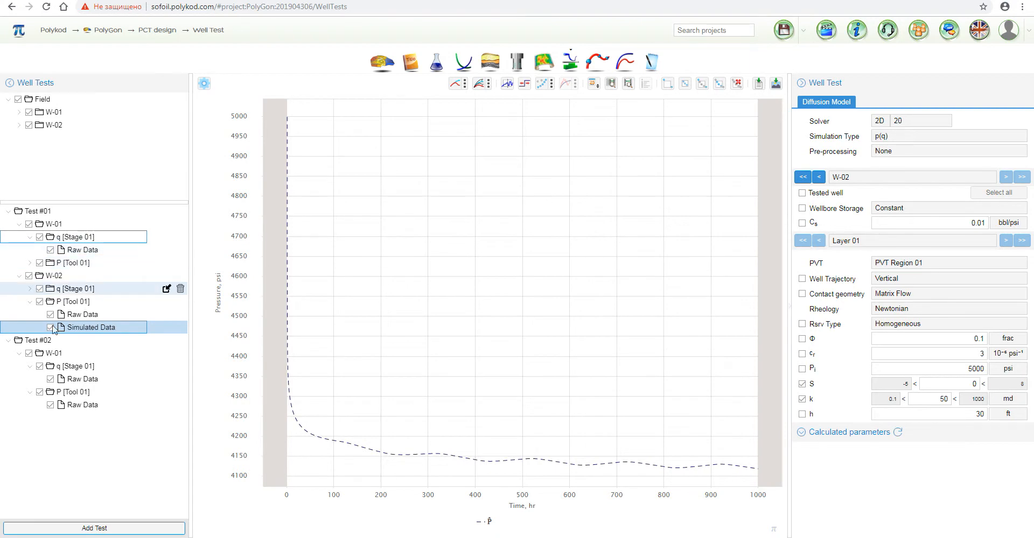
left_click_drag(81, 251, 124, 385)
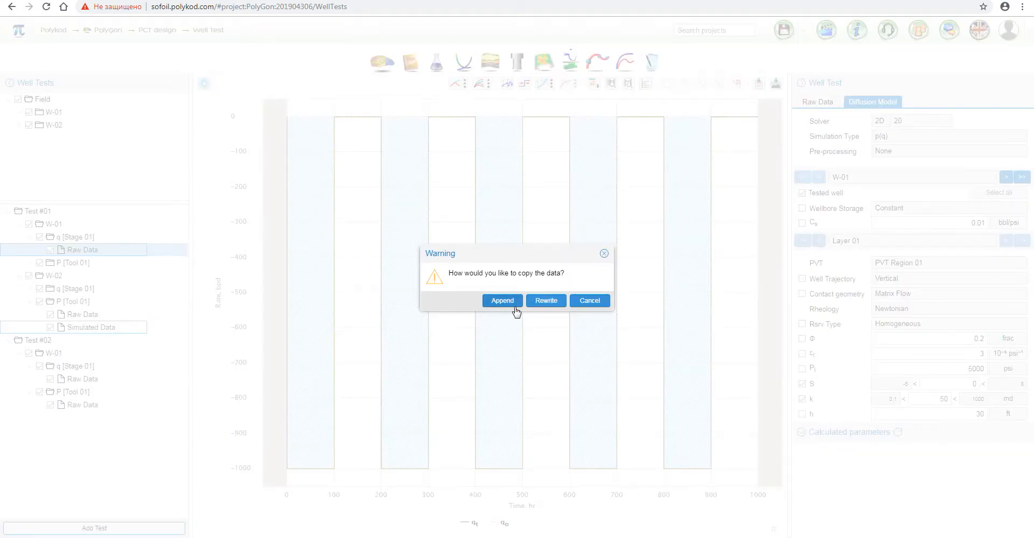
left_click(546, 300)
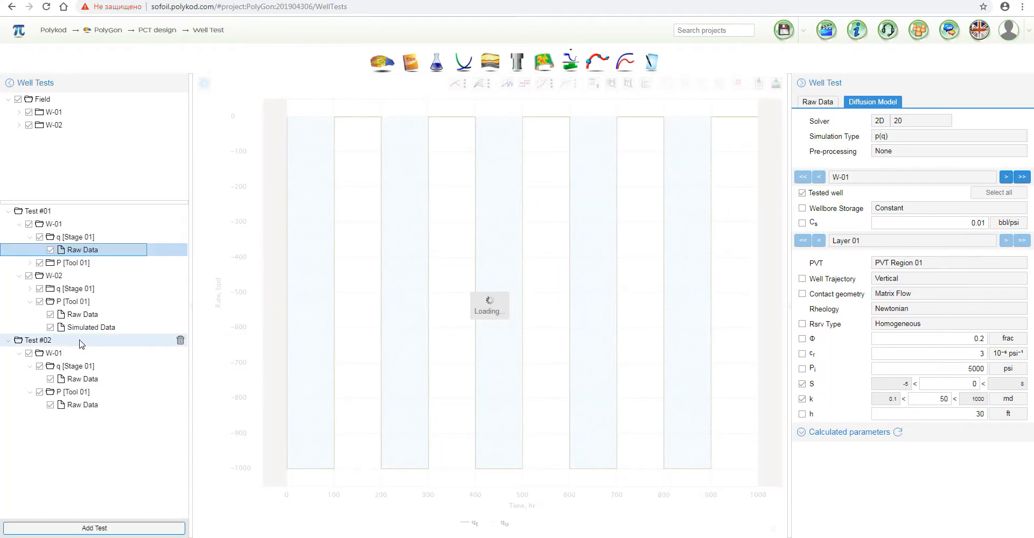
In the diffusion model of Test #02, set pre-processing to Diff PCD and the W-01 distance to 2000 ft
left_click(84, 342)
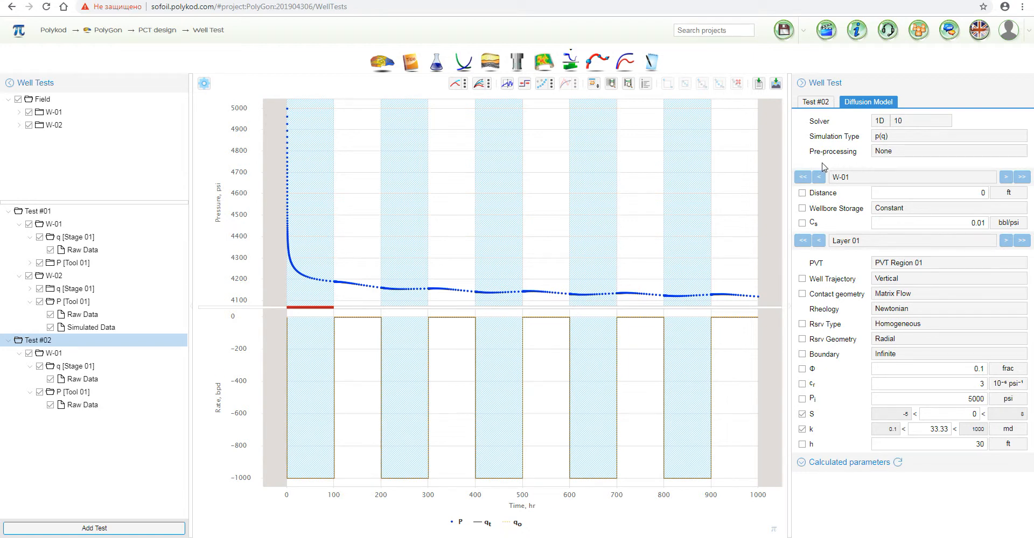
left_click(894, 153)
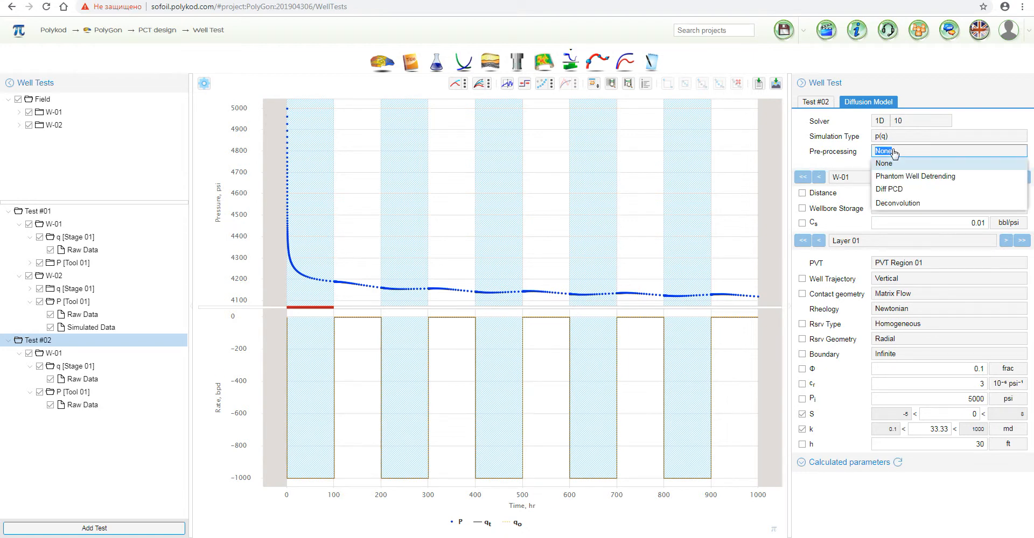
left_click(925, 191)
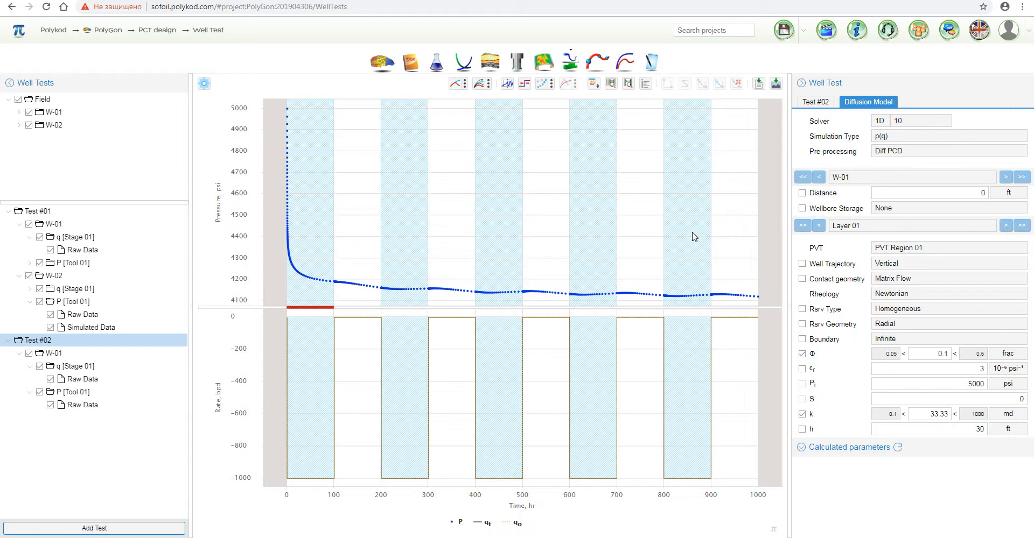
left_click(966, 192)
type("1000")
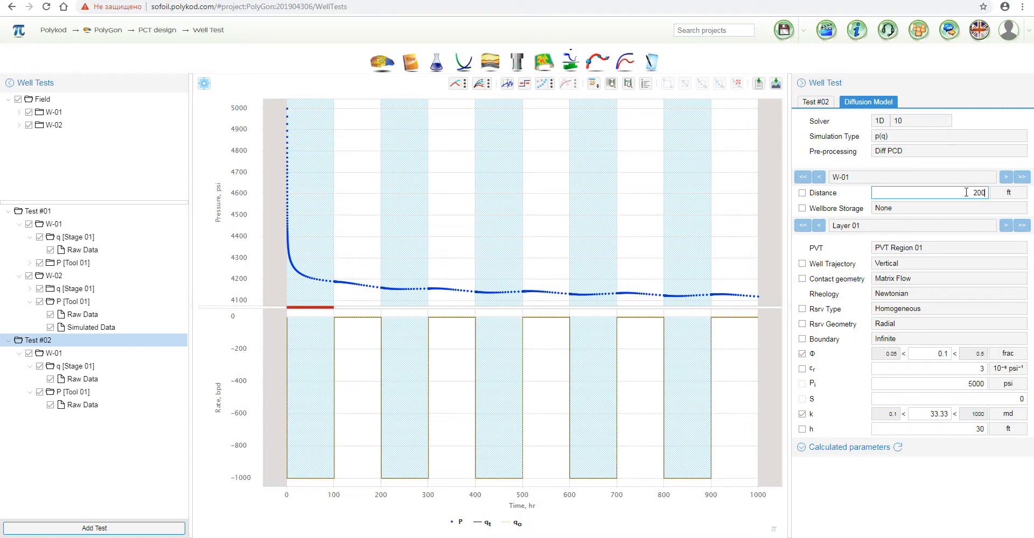
key("Return")
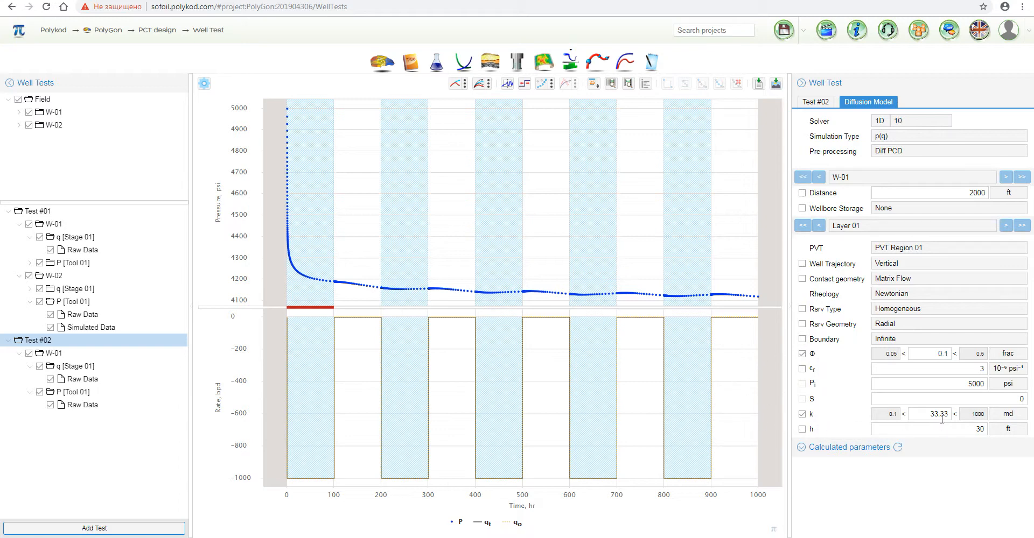
Run the automatic model fit on Test #02 and open the resulting PCD Test
left_click(509, 85)
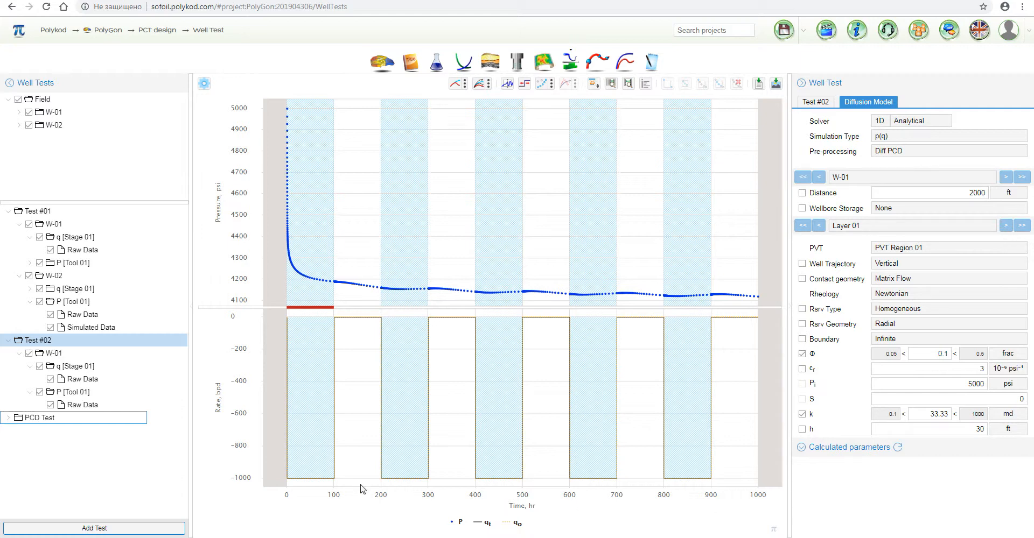
left_click(35, 421)
left_click(42, 422)
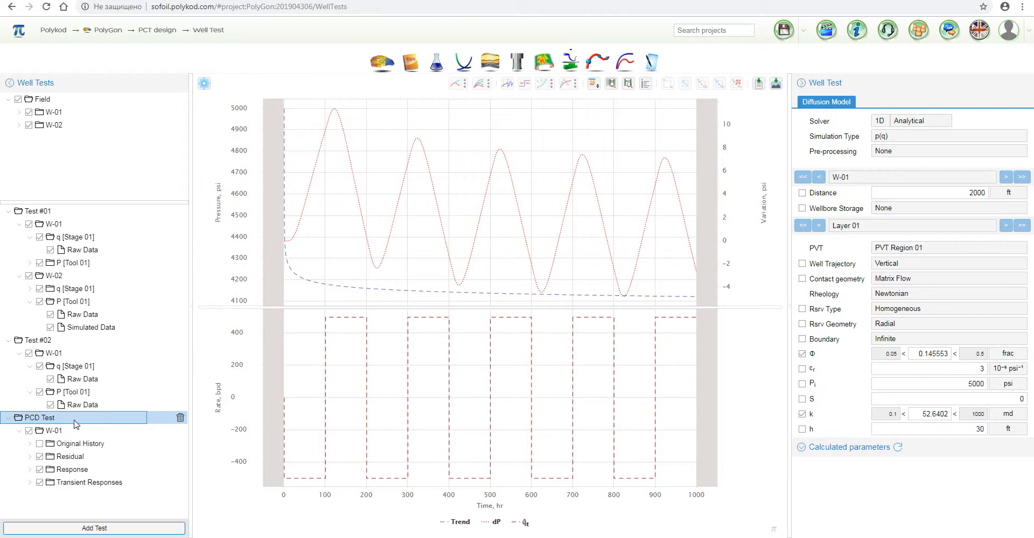
Examine the Response and Residual curves of the PCD Test and turn on the Original History display for W-01
left_click(70, 470)
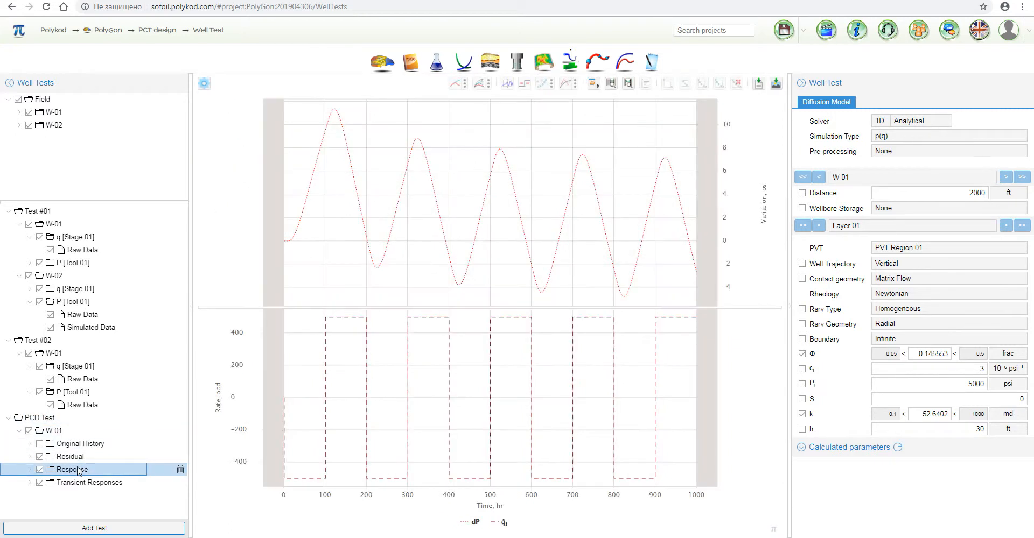
left_click(97, 459)
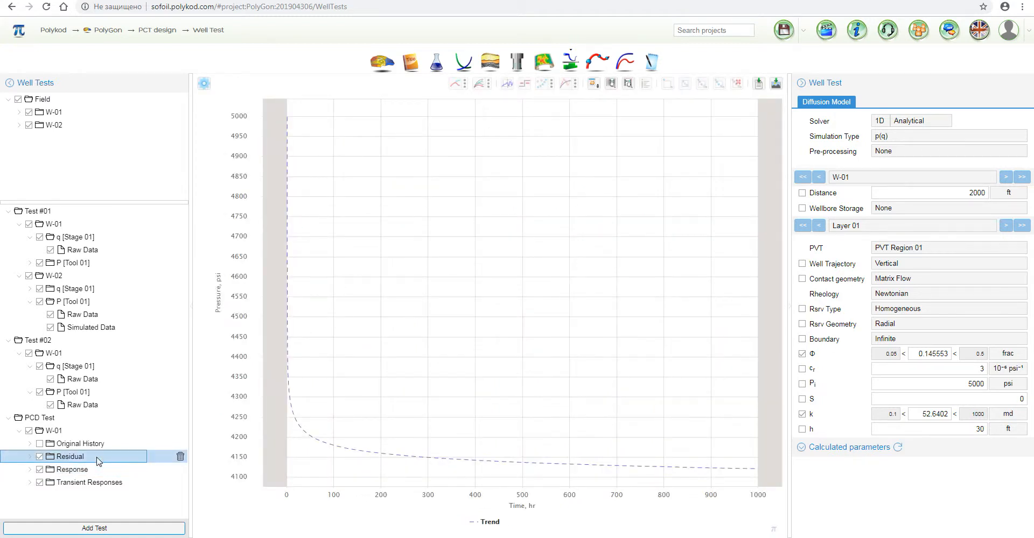
left_click(53, 431)
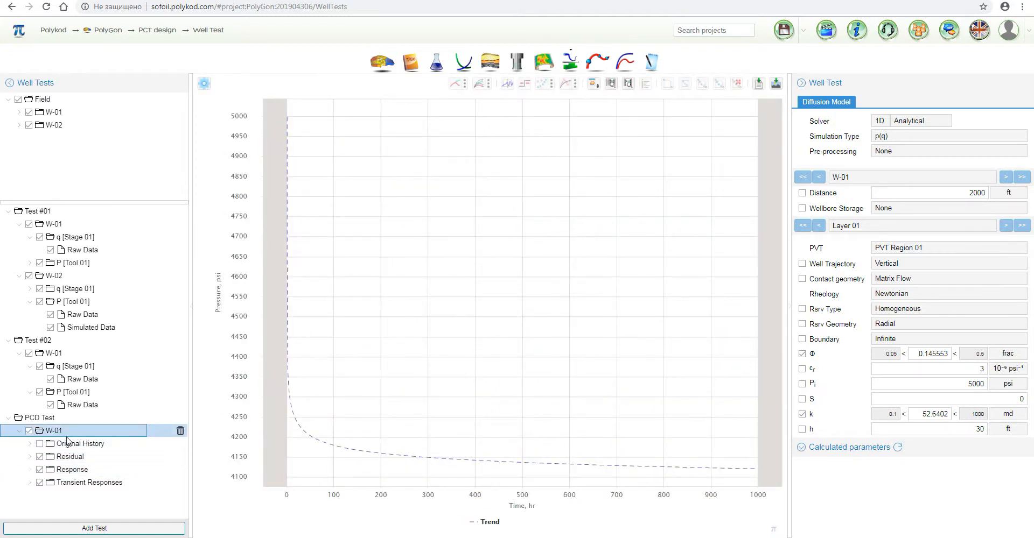
left_click(40, 446)
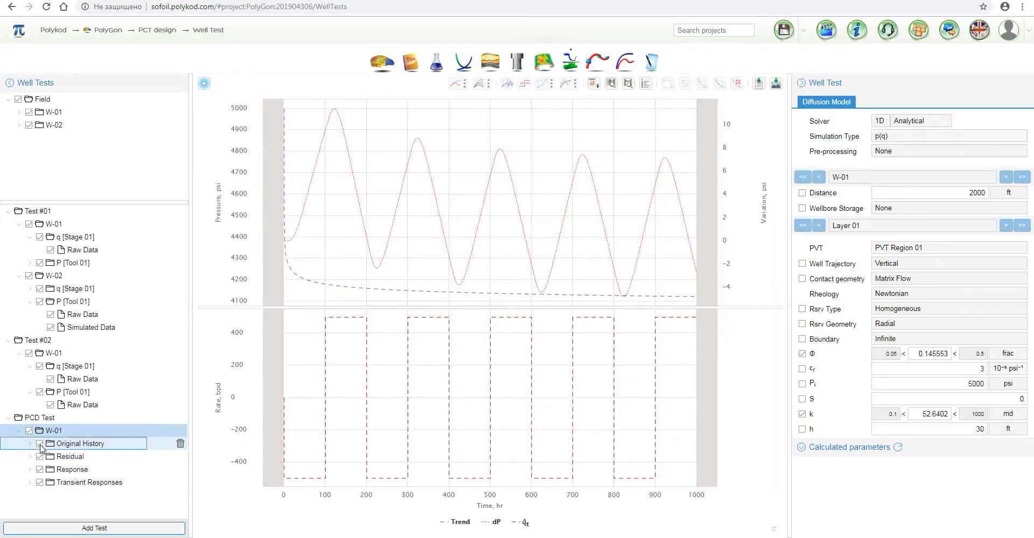